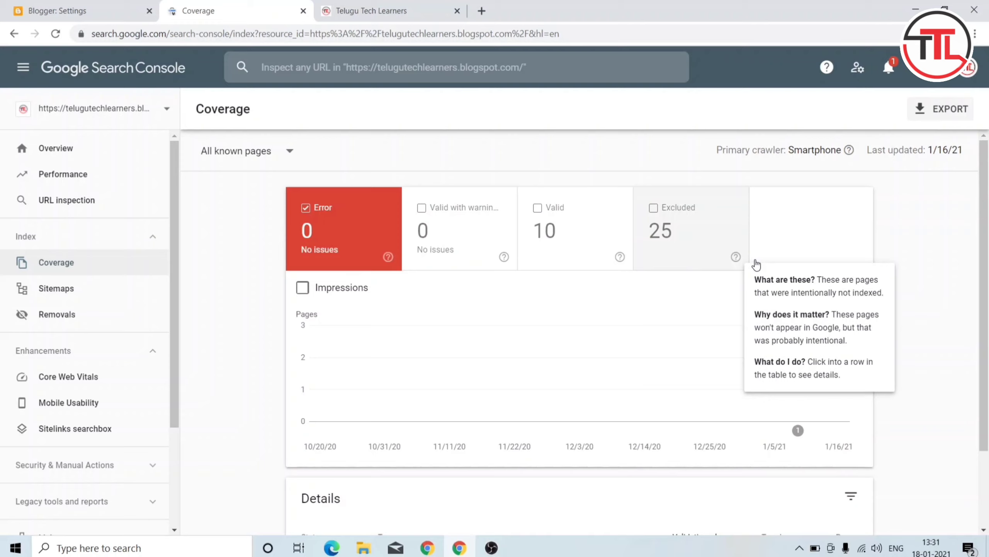
Check the Excluded pages and the Error category in the Coverage report chart
click(708, 224)
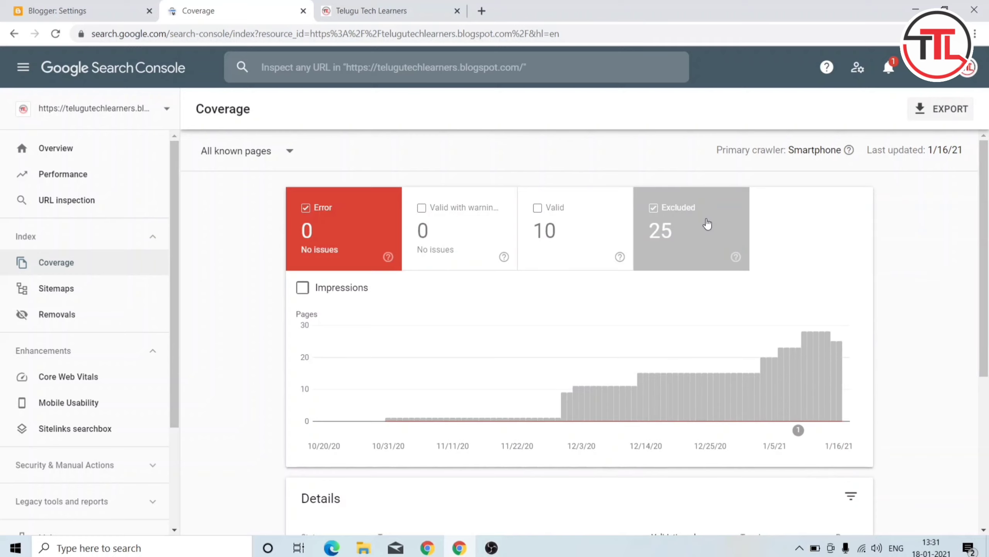
click(698, 216)
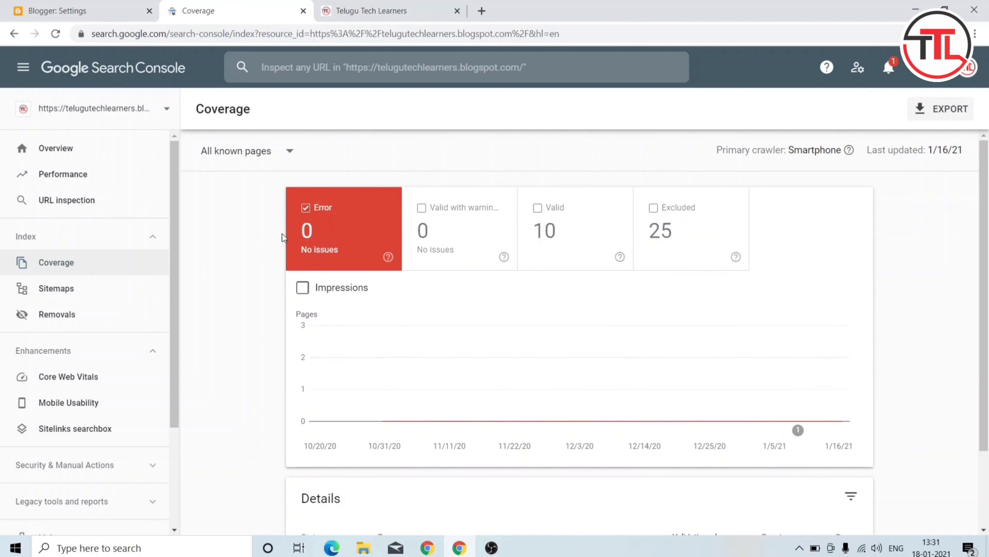
click(306, 208)
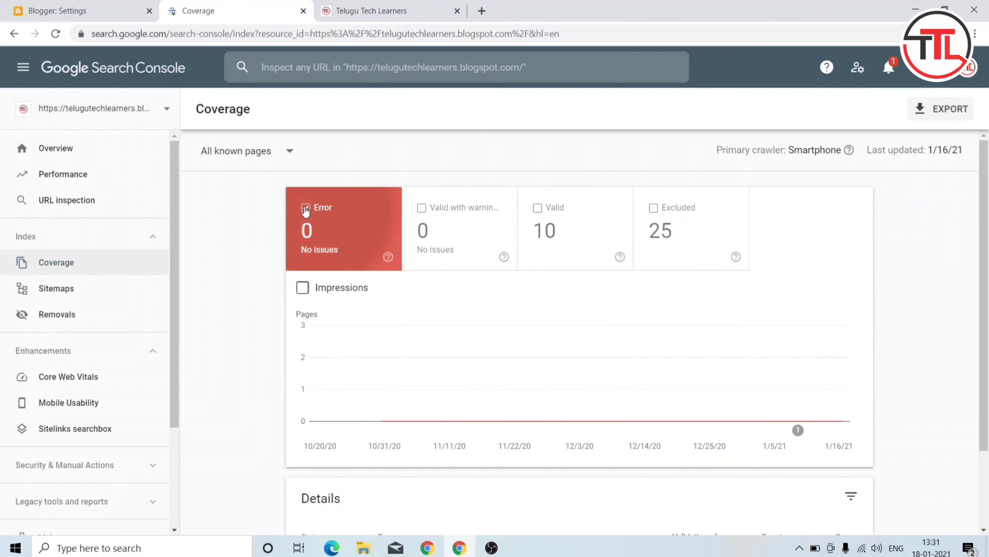
mouse_move(388, 257)
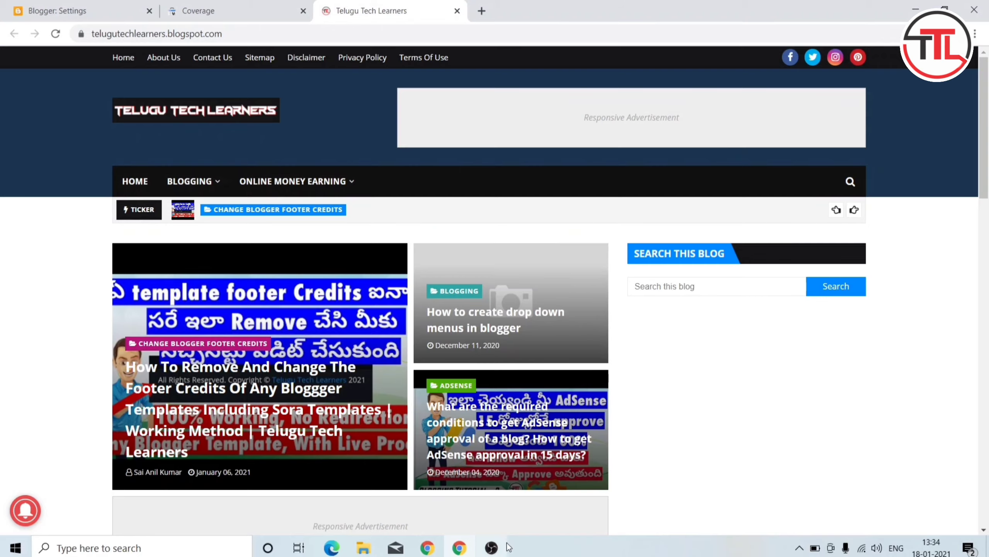
Open the blog post about the required conditions for AdSense approval and copy its URL
scroll(463, 390, down, 10)
scroll(429, 272, up, 4)
scroll(428, 272, down, 8)
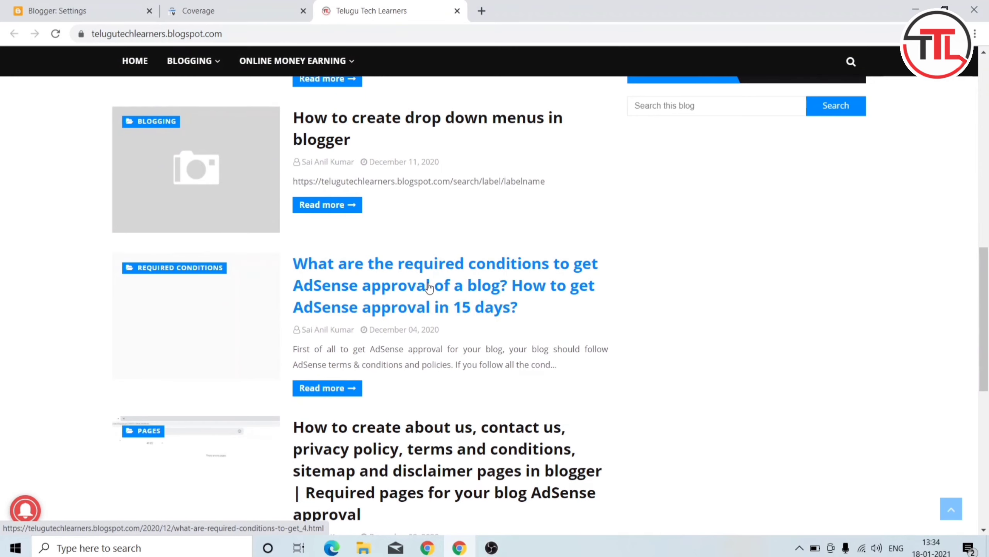
click(429, 287)
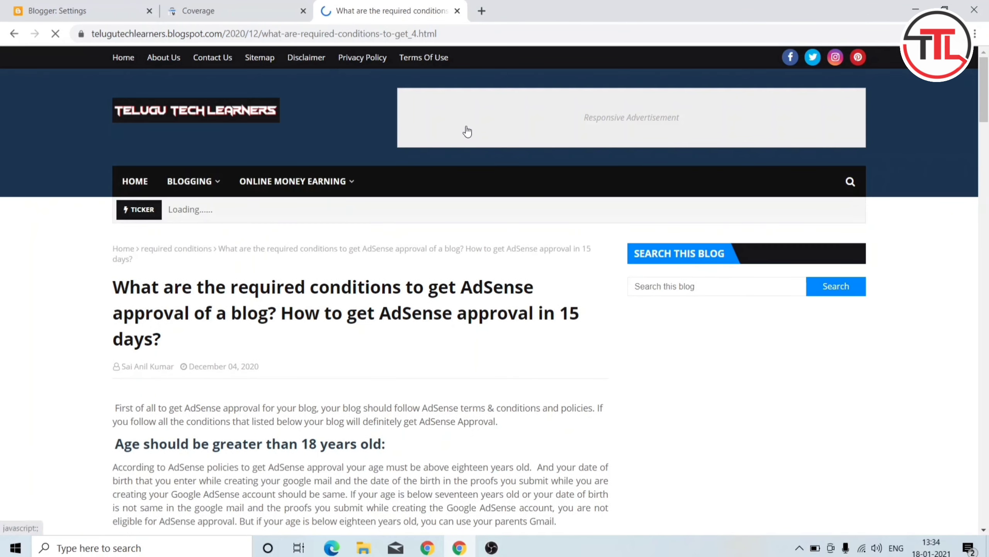
click(490, 33)
key(ctrl+c)
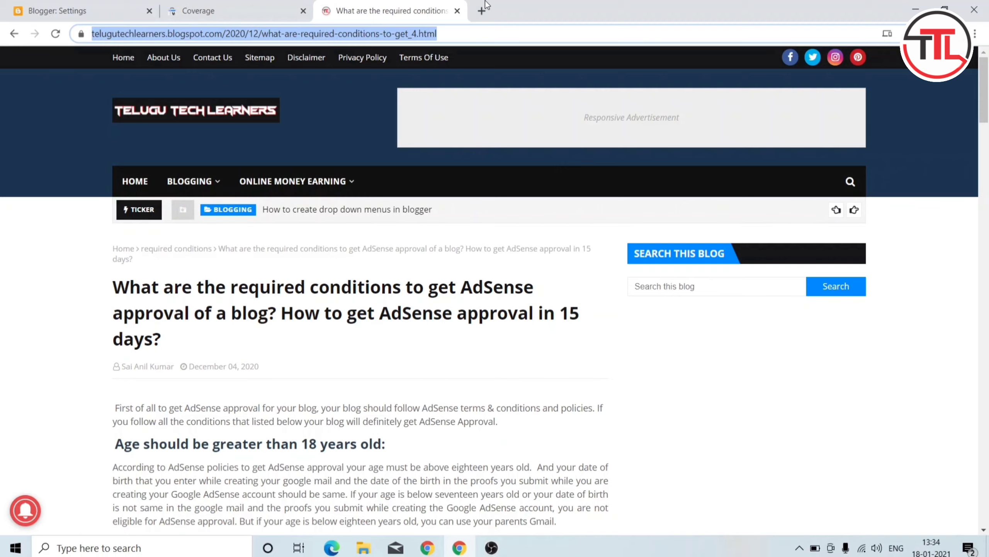
Switch to Google Search Console and inspect the copied post URL, what-are-required-conditions-to-get_4.html
click(187, 18)
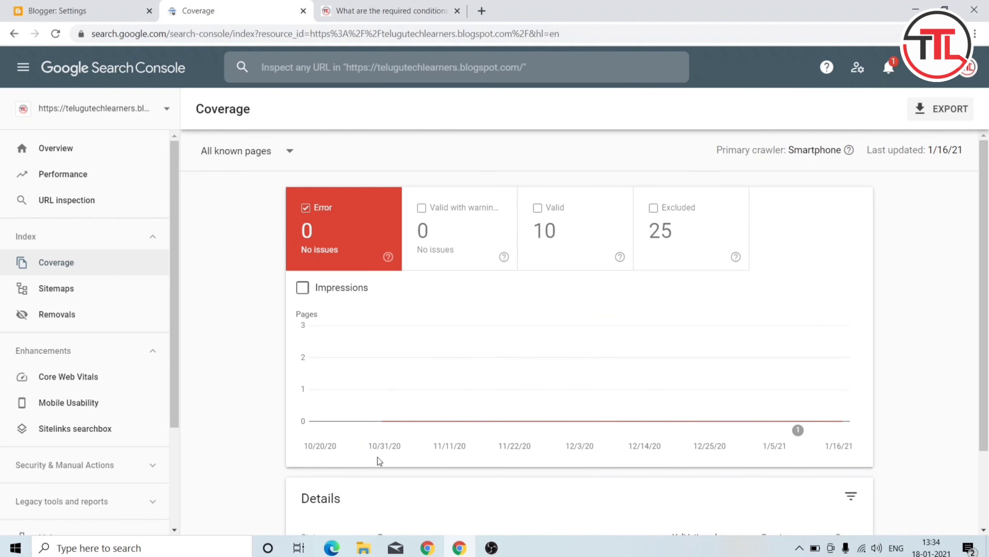
click(149, 213)
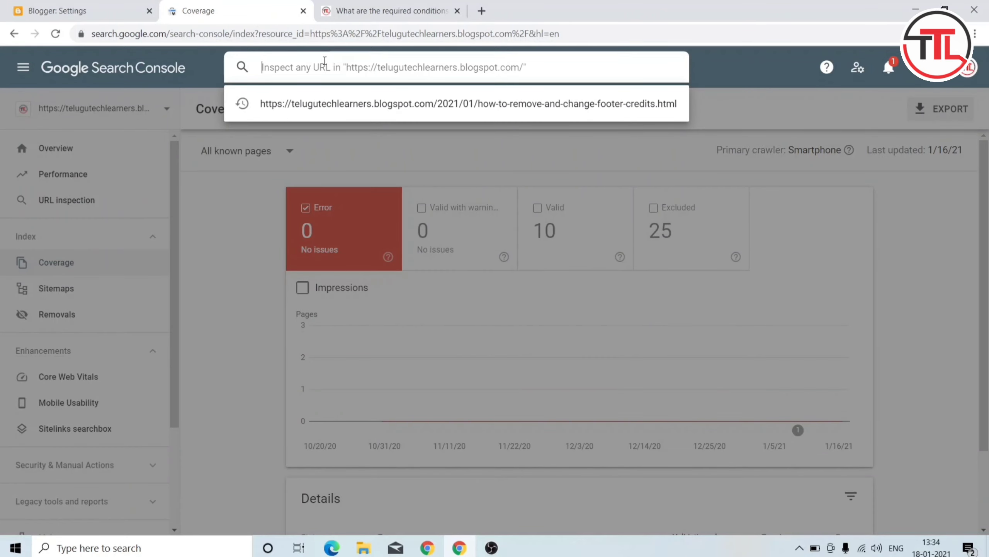
key(ctrl+v)
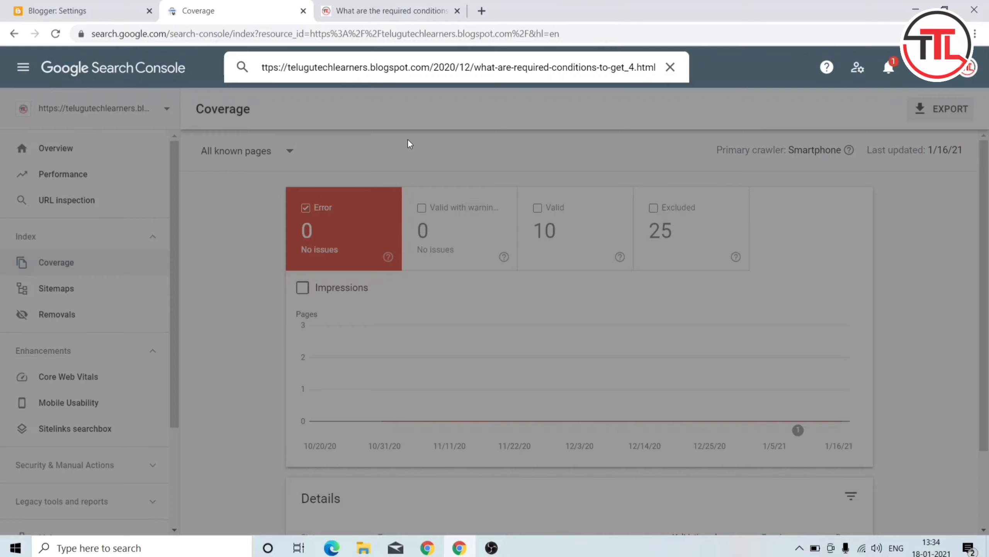
key(Return)
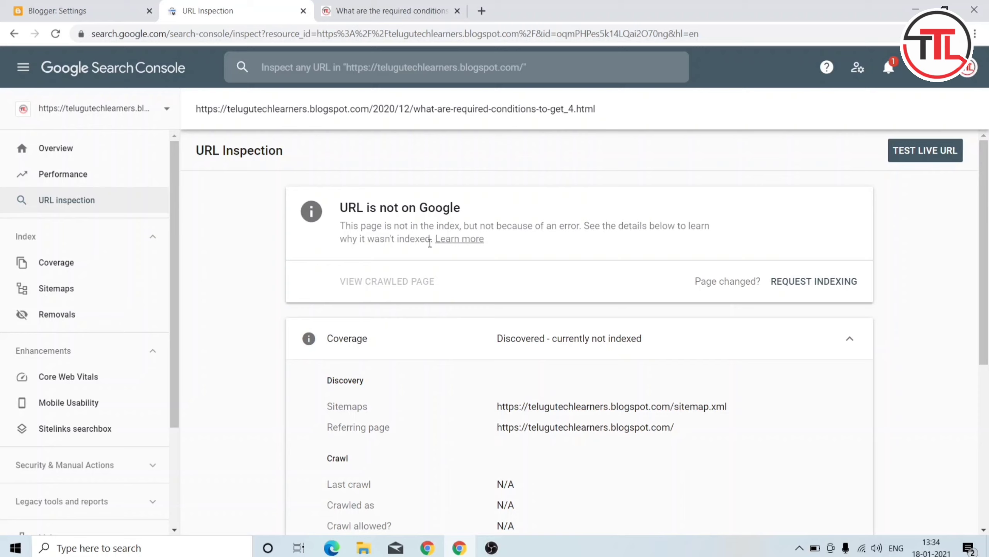
Review the post's index status and coverage details, and request indexing for its URL
drag(432, 242, 334, 233)
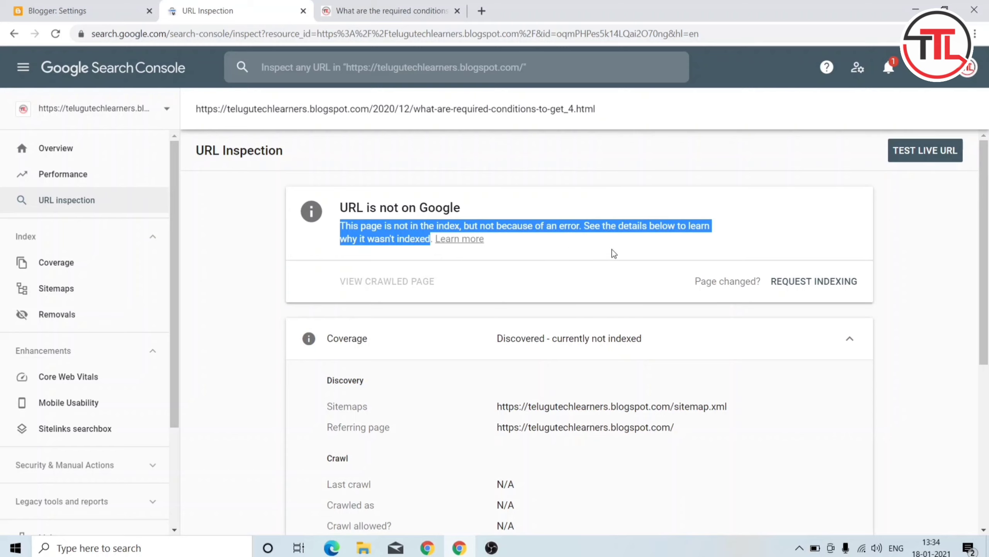
click(597, 250)
scroll(556, 307, down, 3)
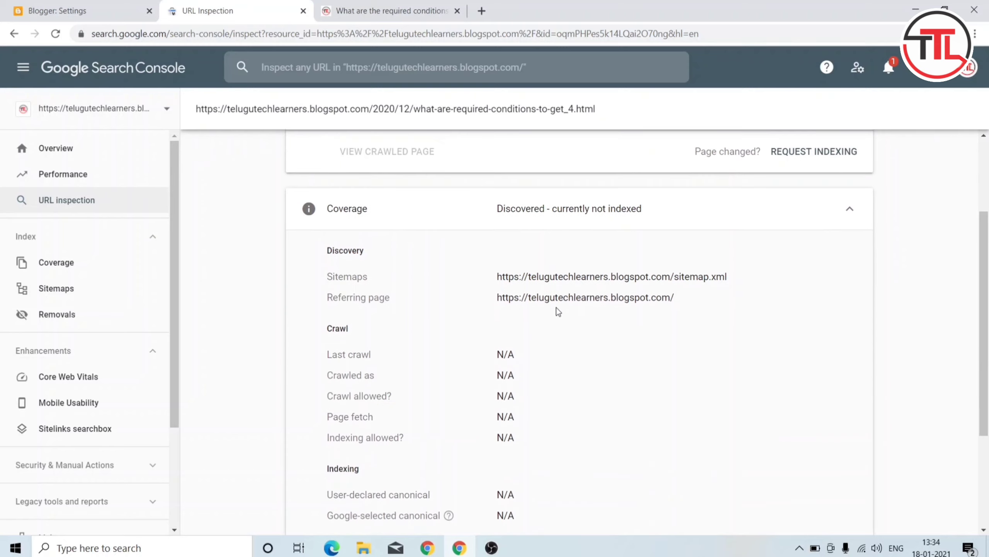
scroll(556, 308, down, 4)
scroll(557, 307, up, 7)
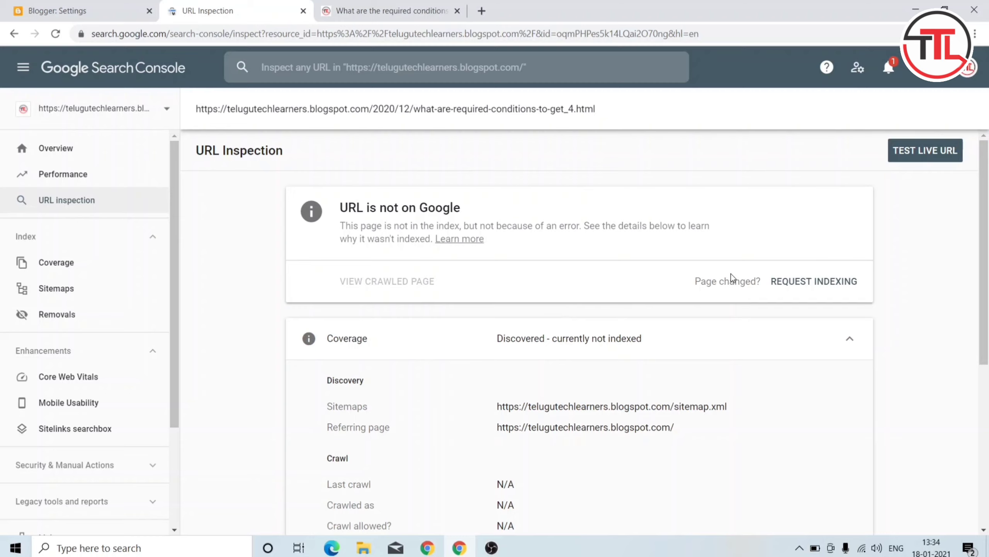
click(786, 282)
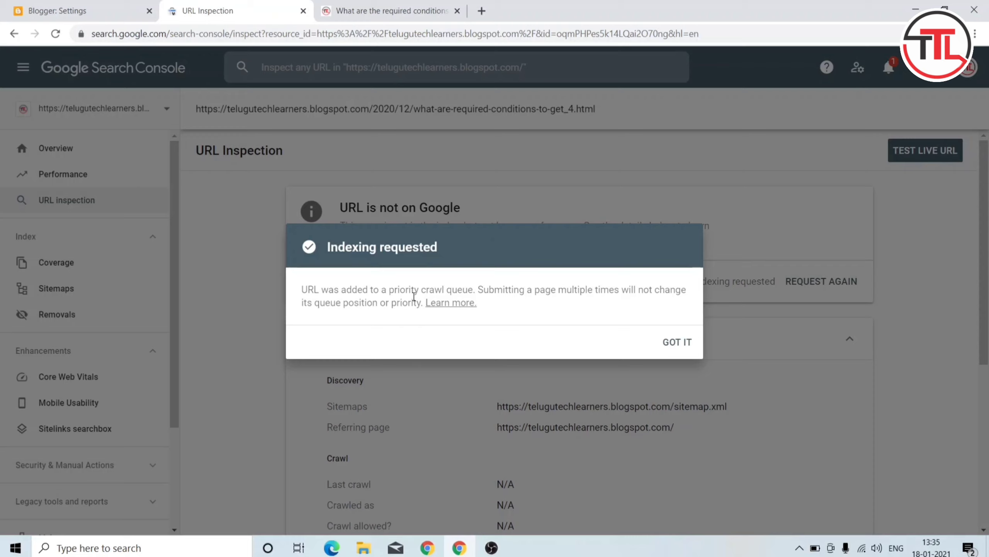
drag(424, 304, 297, 294)
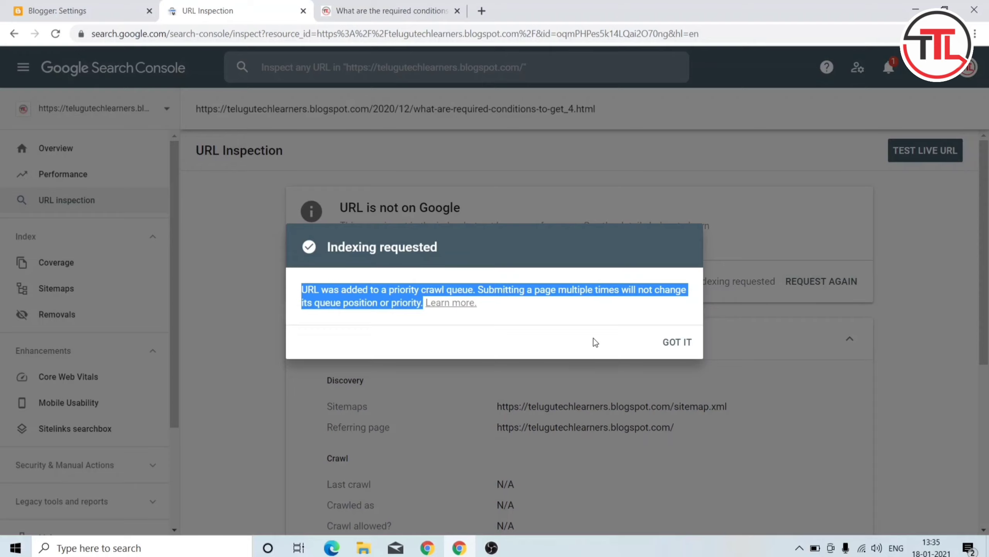
click(553, 306)
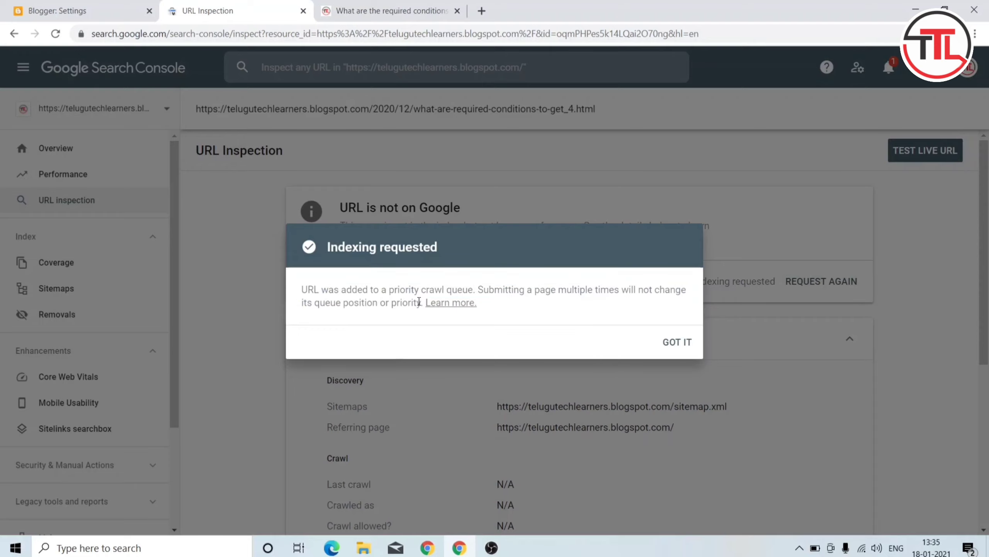
Read Google's guidelines on recrawling URLs, dismissing the developer profile offer, and close the help page and the indexing confirmation
click(438, 304)
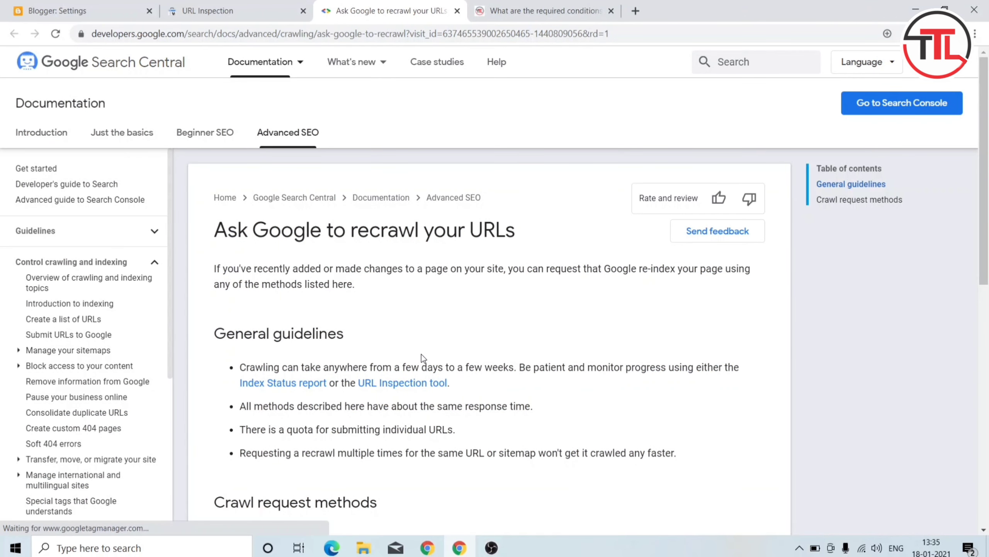
scroll(421, 356, down, 1)
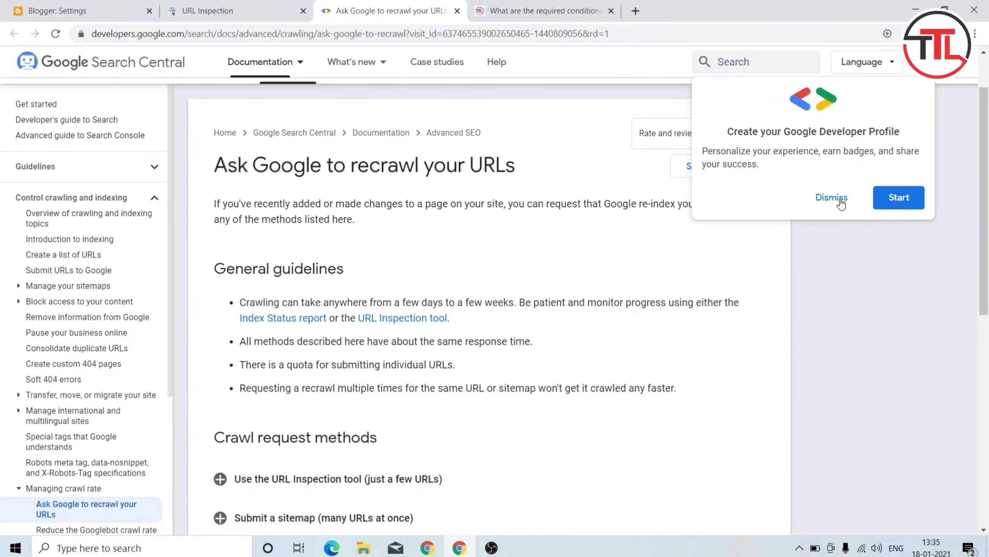
click(906, 198)
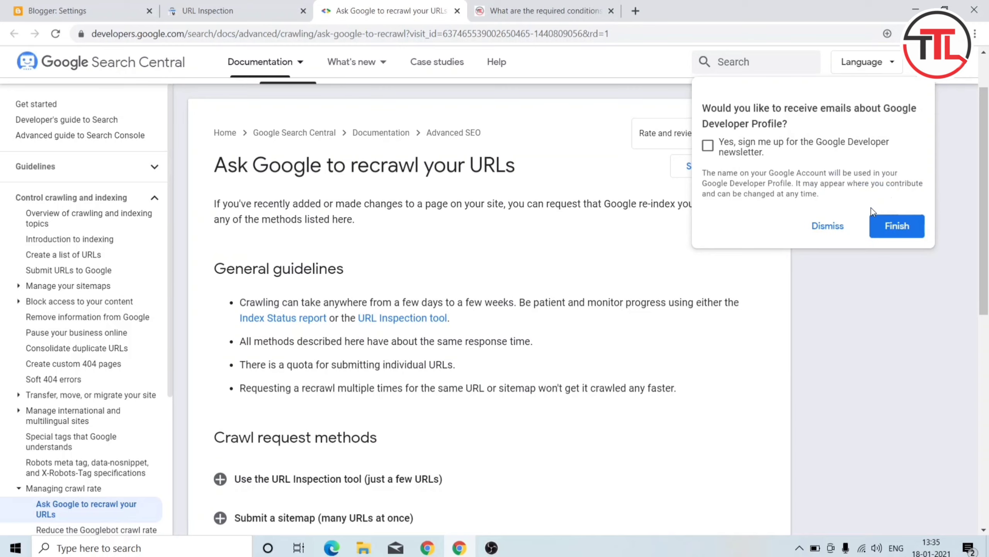
click(828, 227)
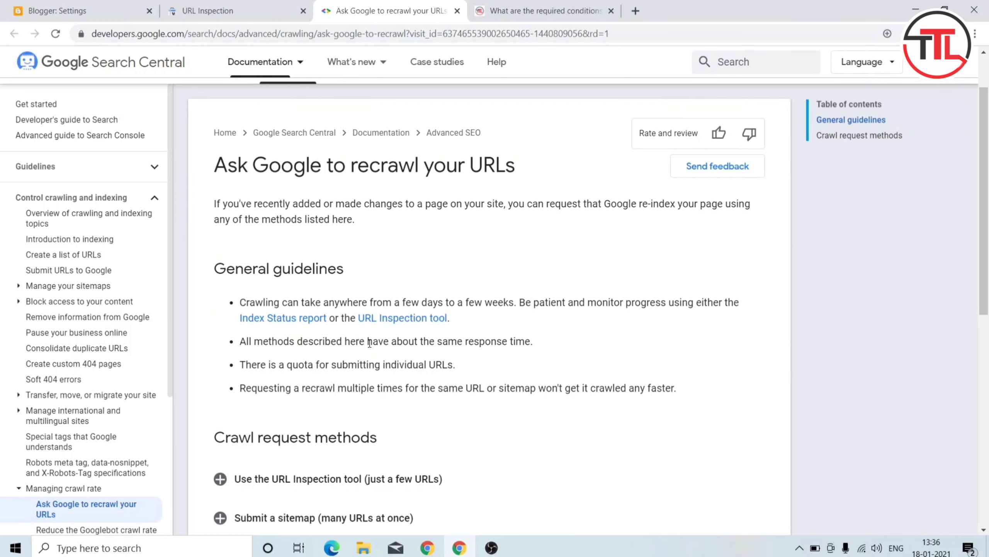
scroll(368, 343, down, 9)
scroll(369, 343, up, 8)
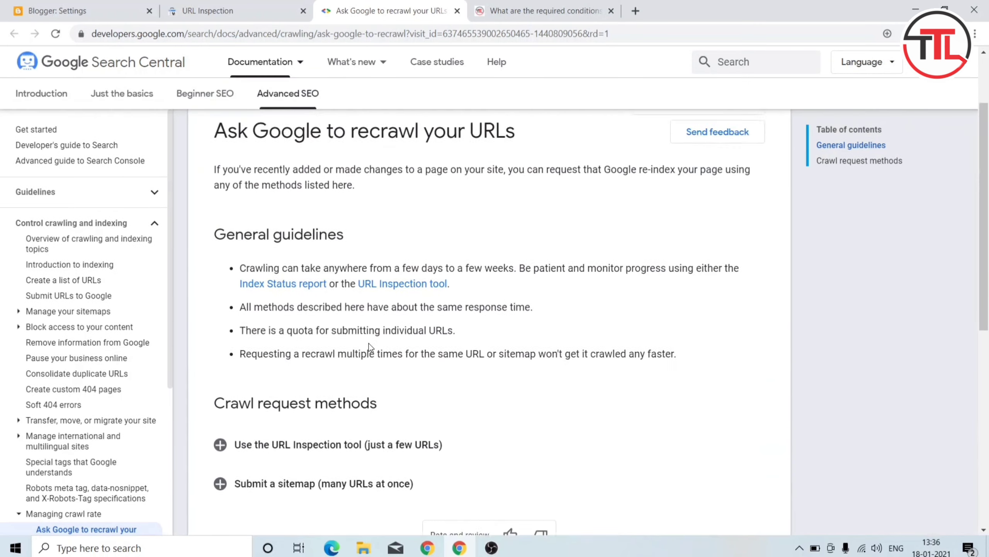
scroll(368, 343, up, 2)
click(457, 10)
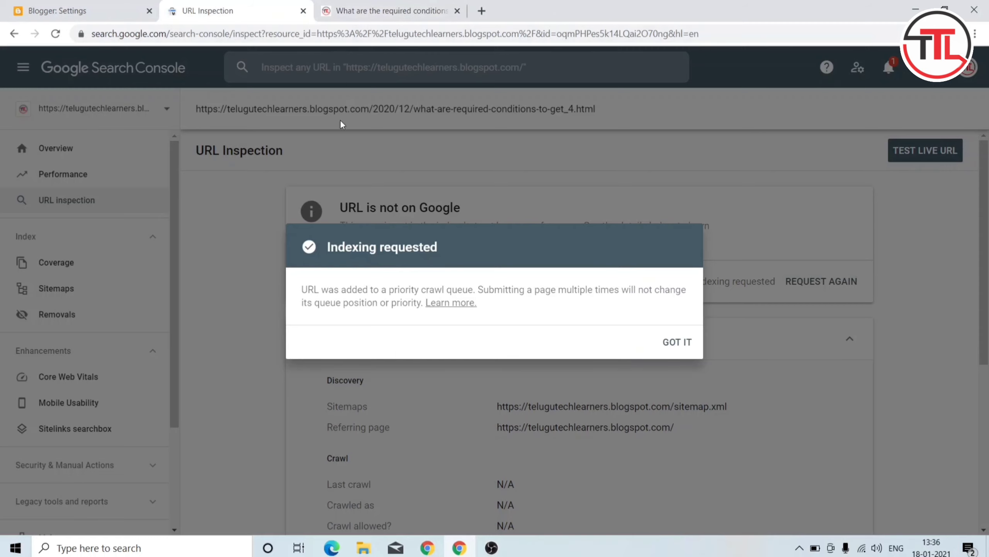
click(687, 343)
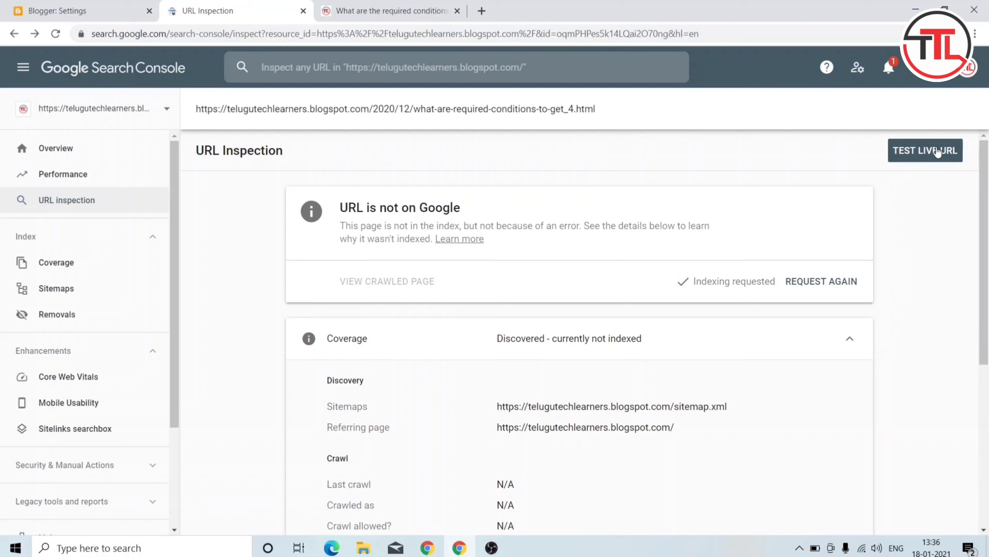
scroll(938, 152, up, 5)
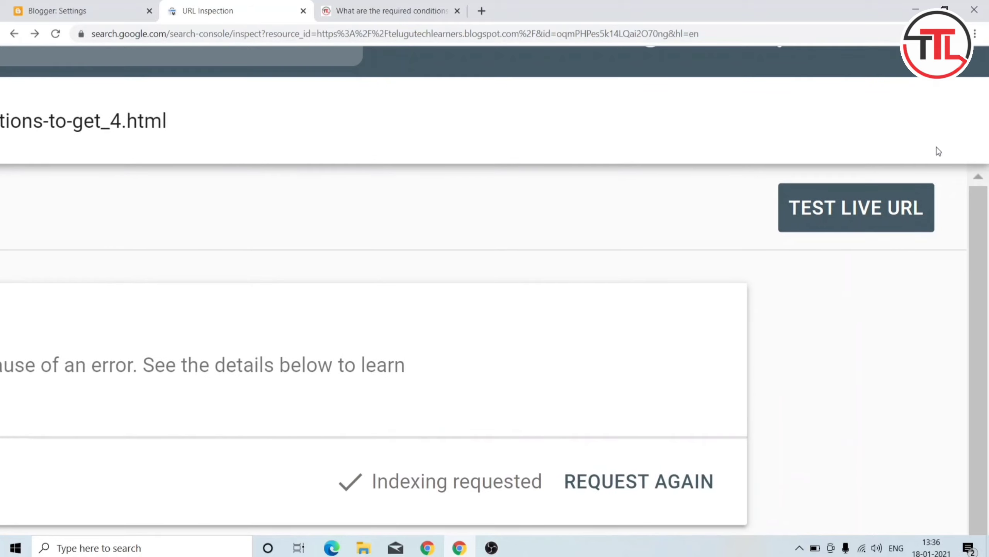
scroll(939, 151, up, 3)
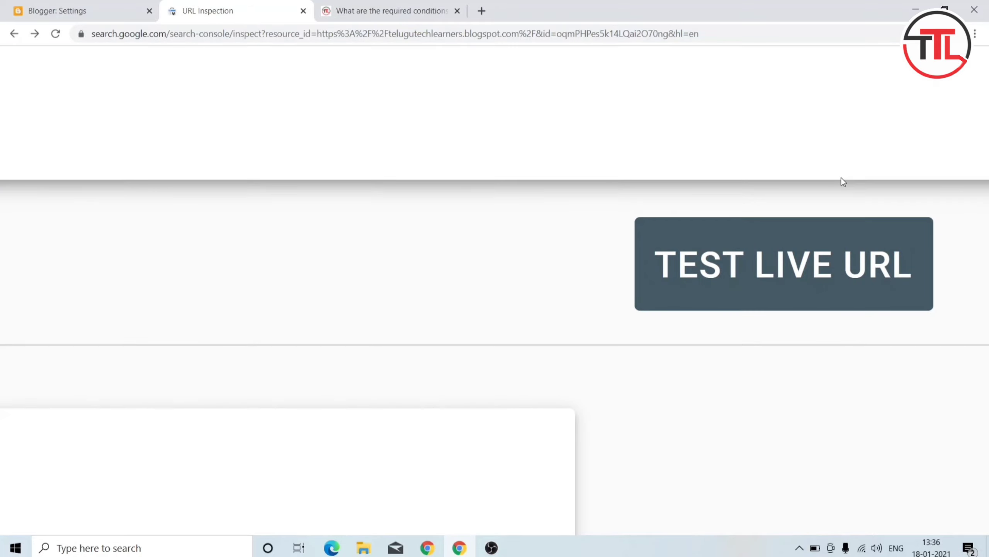
click(837, 248)
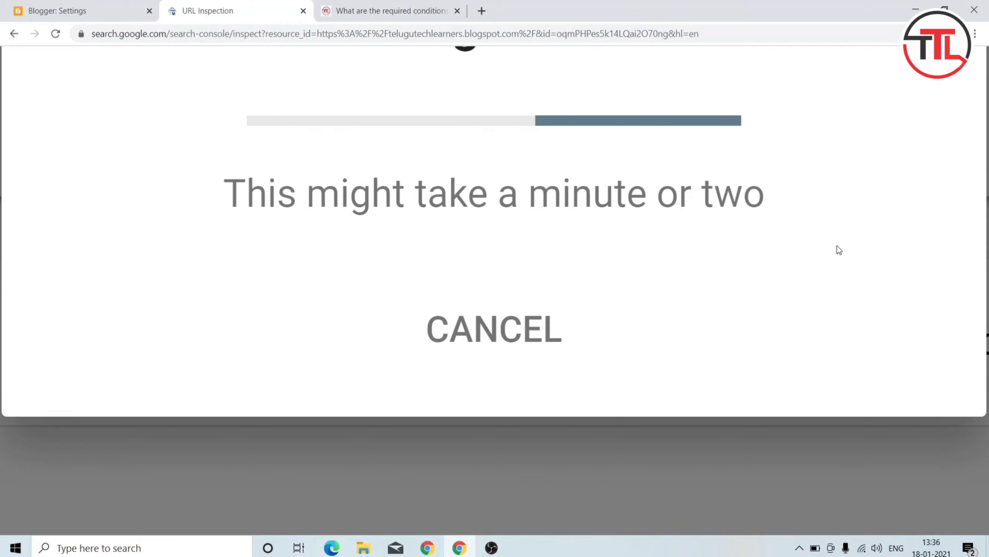
click(547, 343)
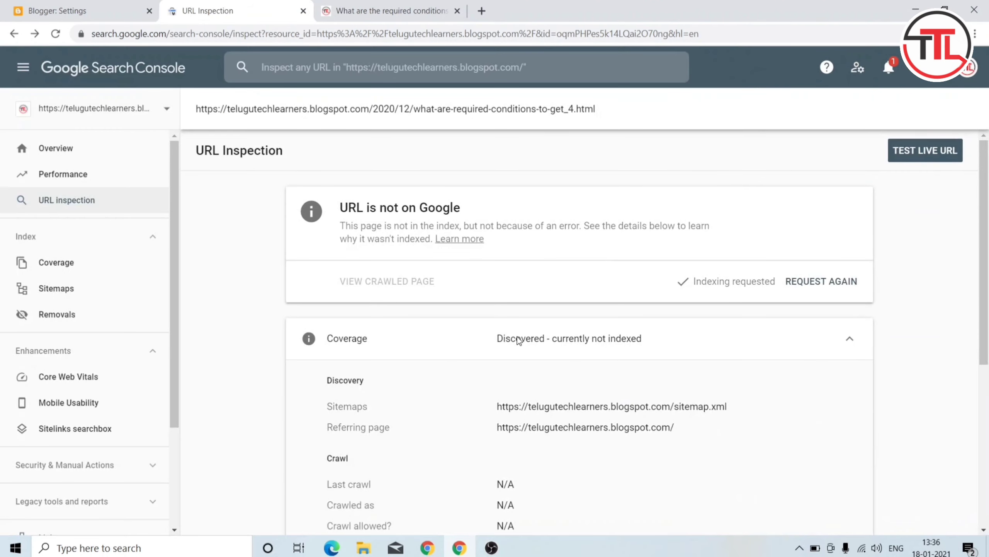
Run a live test of the inspected post URL and review its availability and enhancement results
click(918, 152)
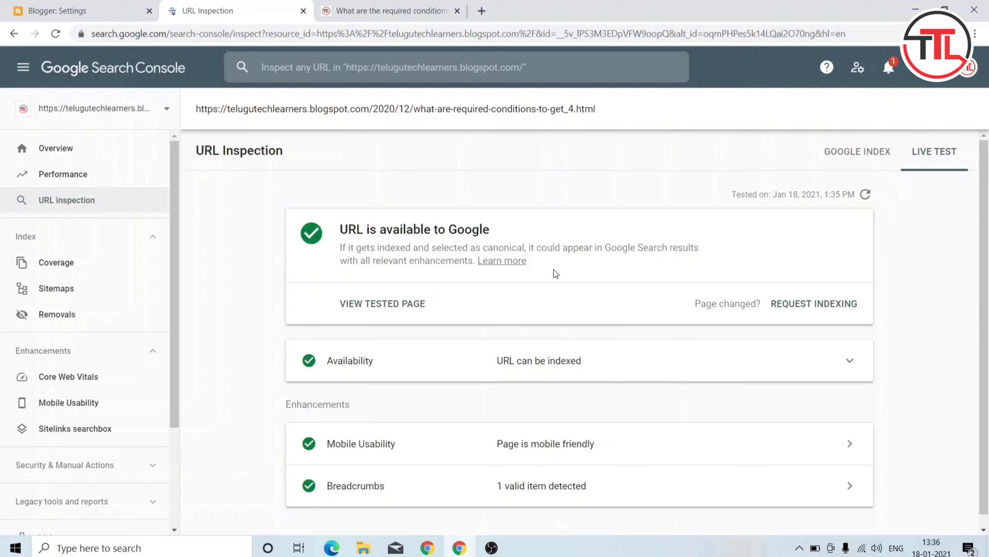
drag(555, 273, 334, 239)
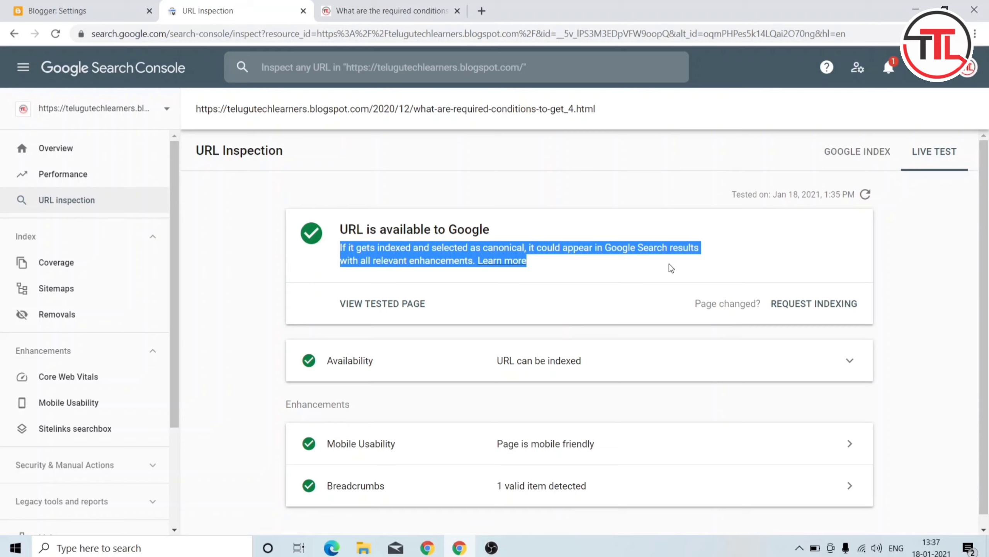
click(629, 266)
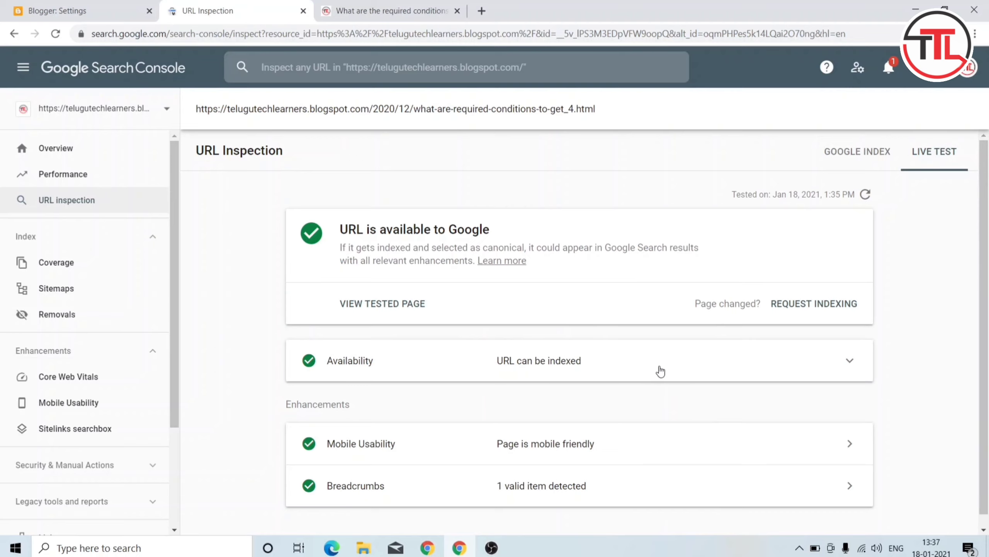
scroll(556, 362, down, 1)
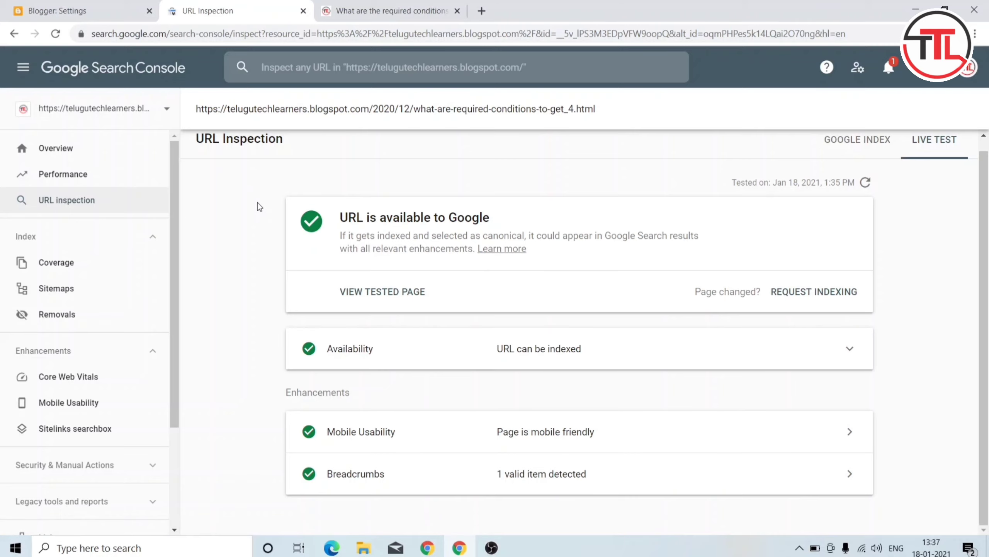
scroll(272, 213, up, 1)
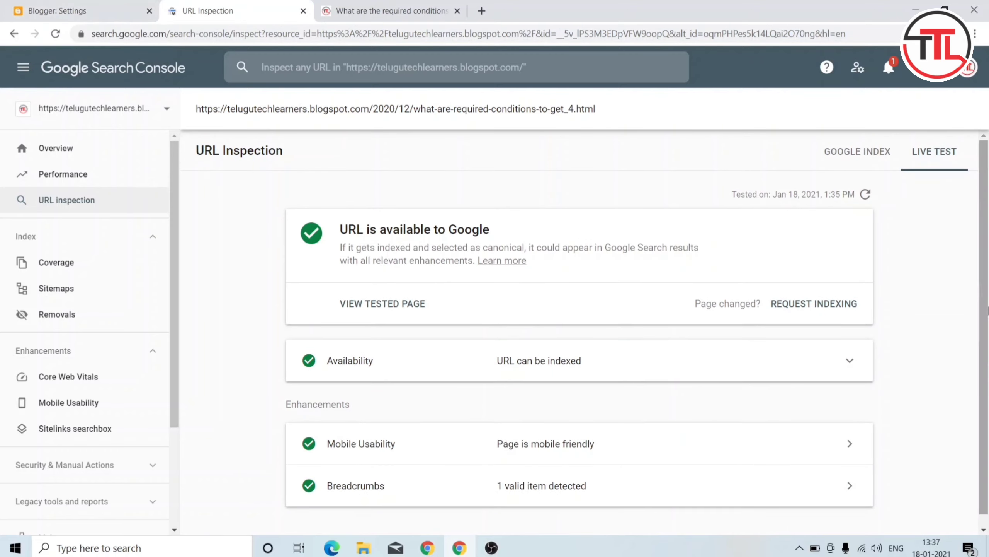
scroll(881, 234, down, 1)
Return to the Google index result for the post and examine its discovery, crawl and indexing details
click(868, 144)
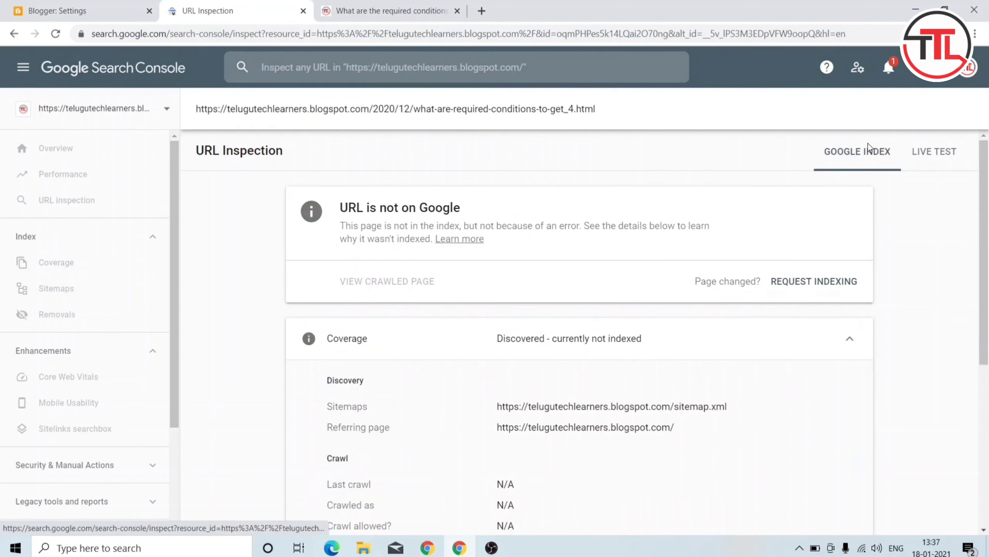
scroll(756, 216, down, 3)
scroll(756, 214, down, 1)
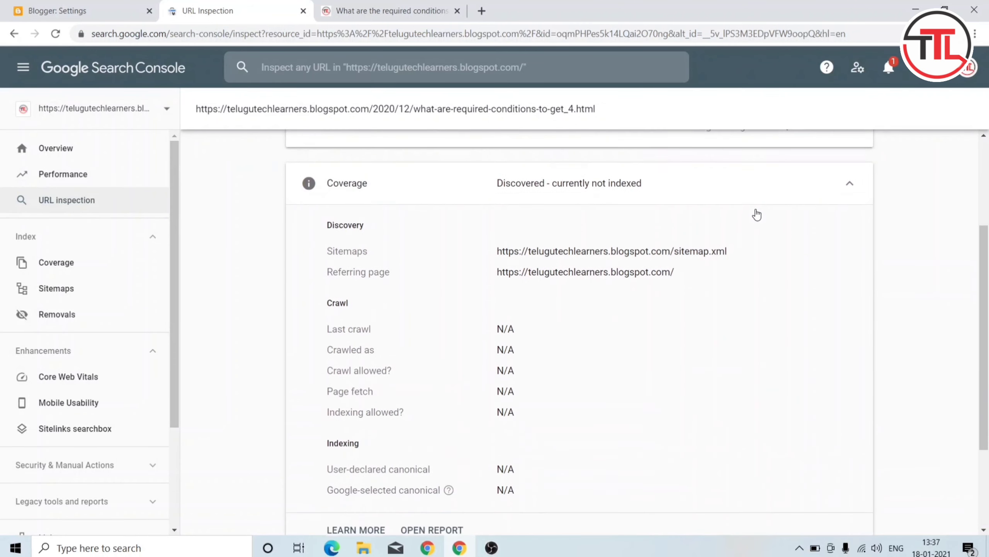
Review the post's coverage details in the Google index result and switch back to its live test result
scroll(755, 215, up, 6)
scroll(755, 214, down, 5)
scroll(828, 164, up, 5)
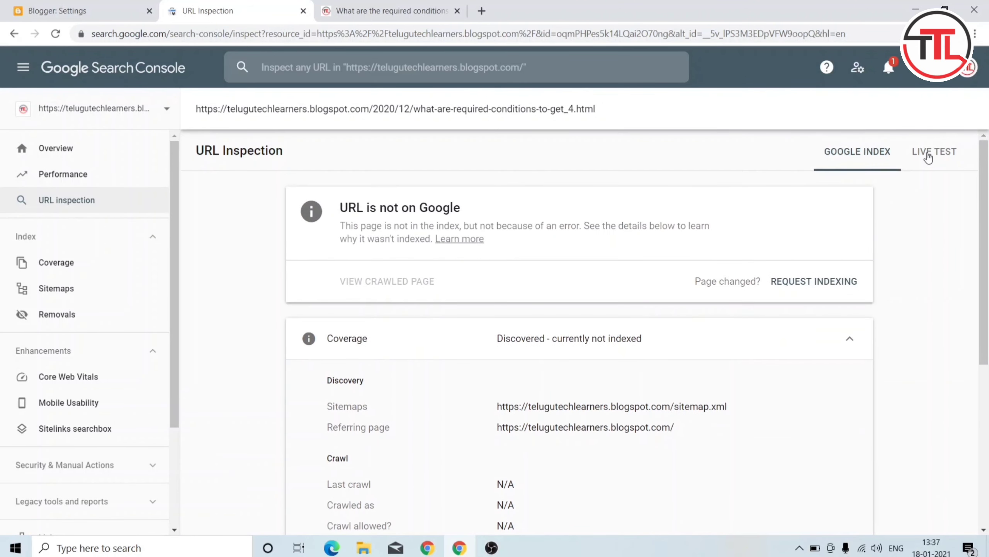
click(934, 150)
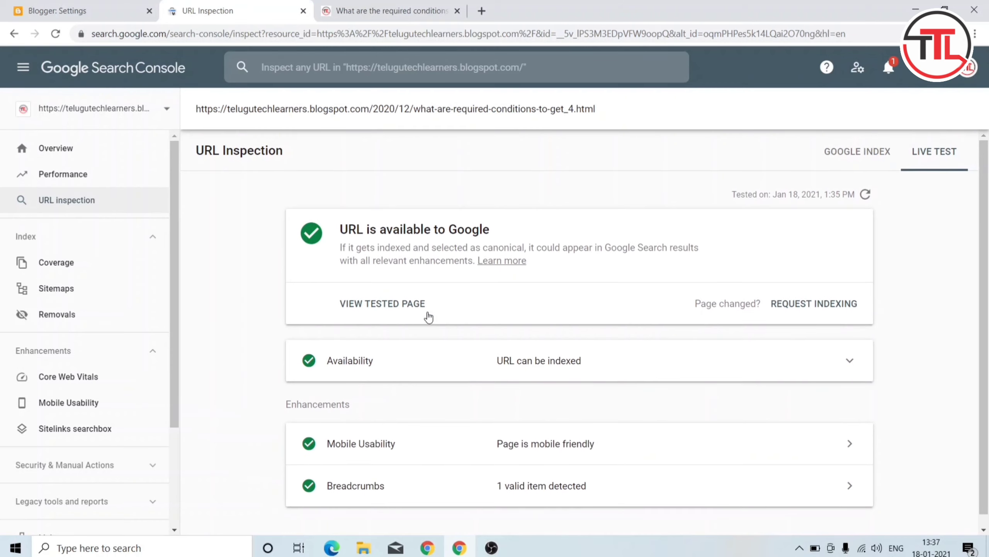
Open the blog post about creating about us, contact us and privacy policy pages from the blog's home page and copy its URL
click(369, 7)
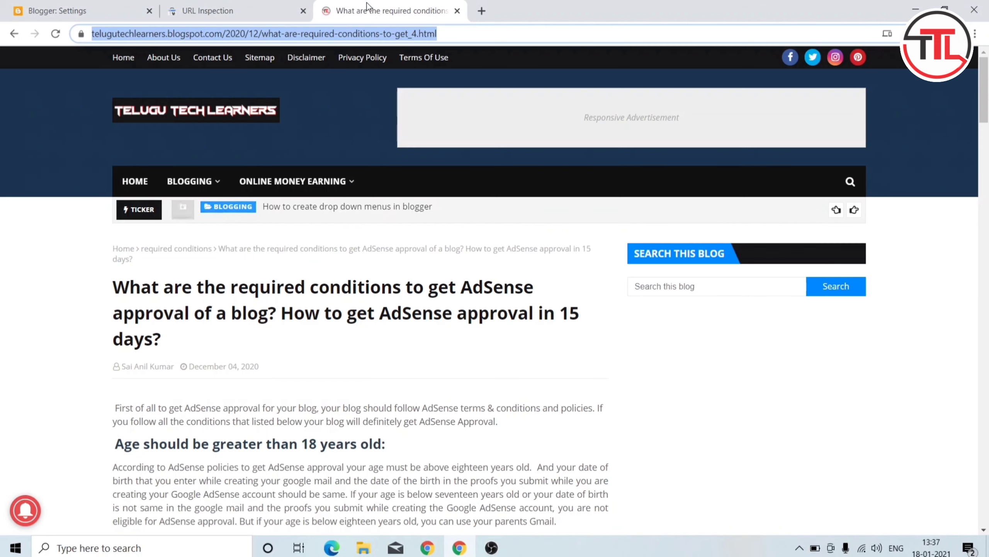
click(14, 34)
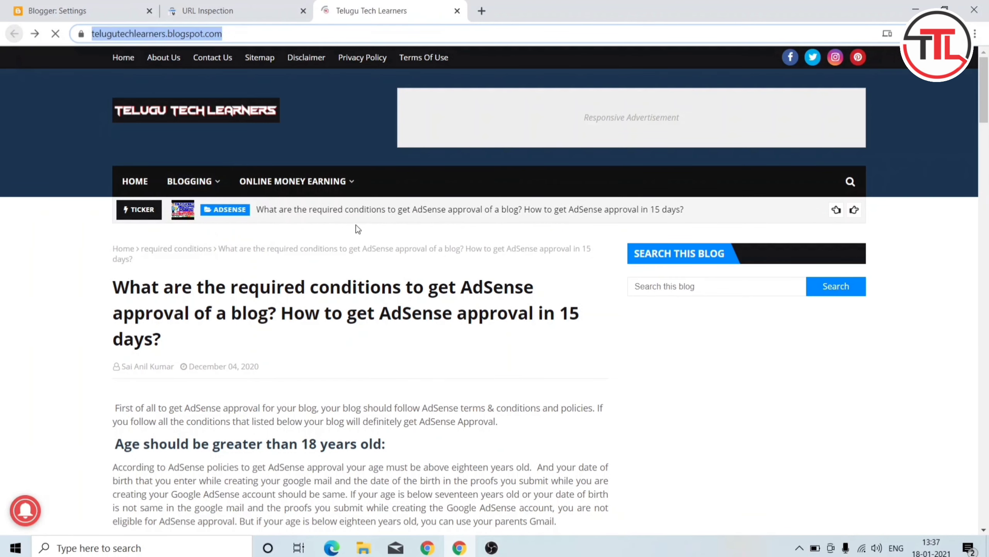
scroll(417, 265, down, 10)
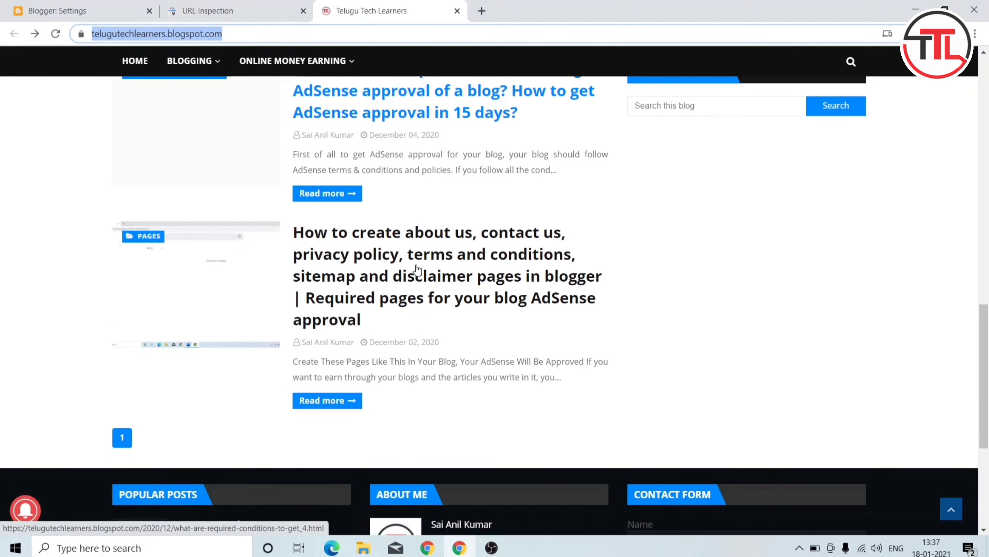
click(417, 269)
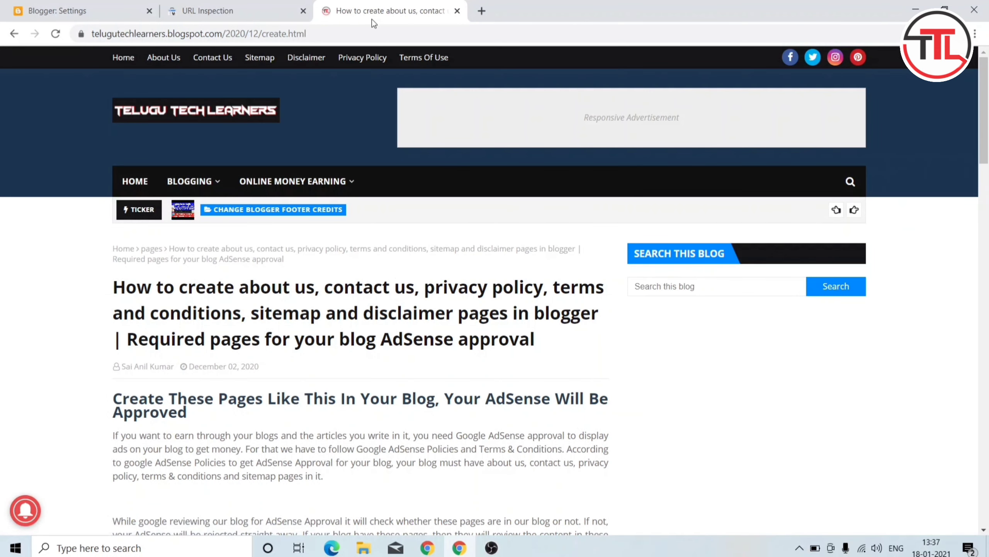
click(340, 33)
key(ctrl+c)
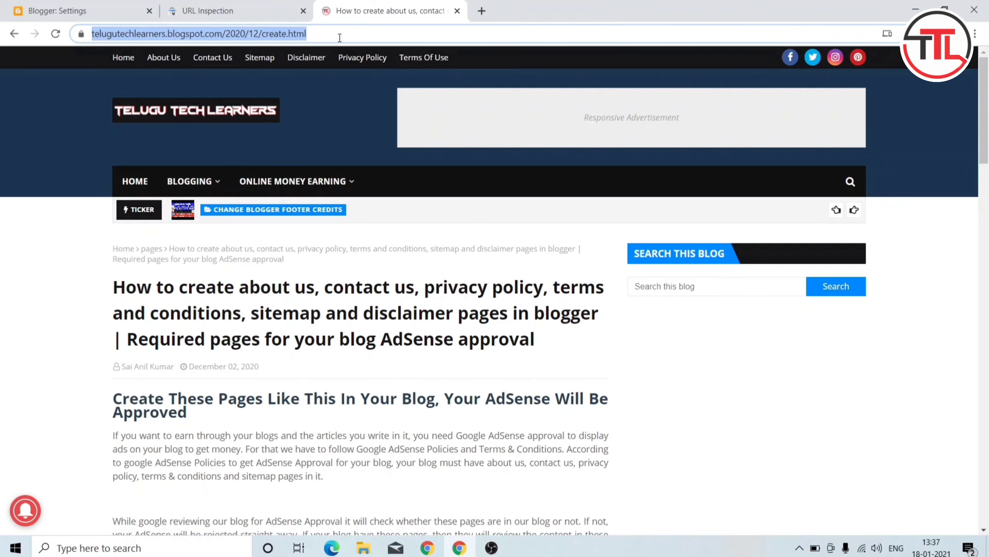
scroll(449, 320, down, 15)
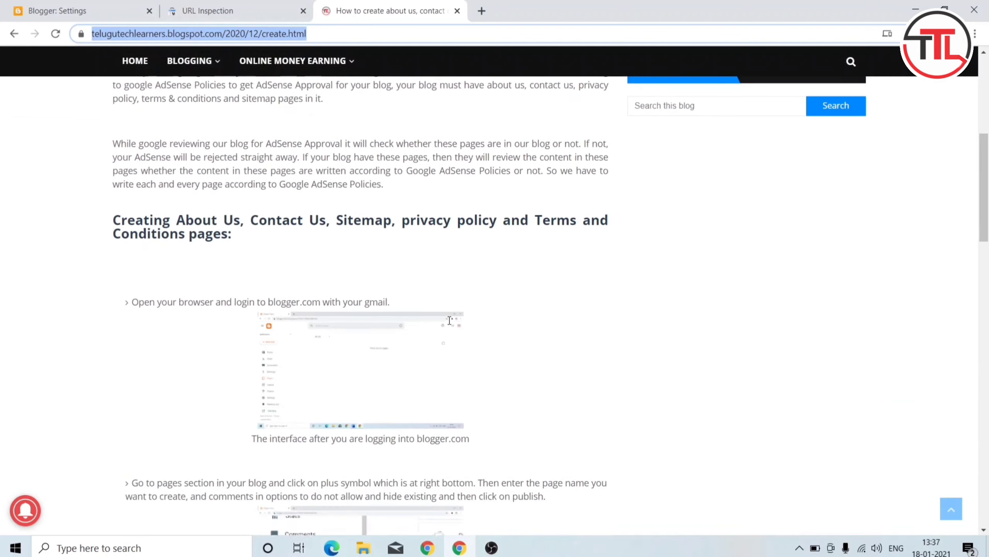
scroll(449, 320, down, 15)
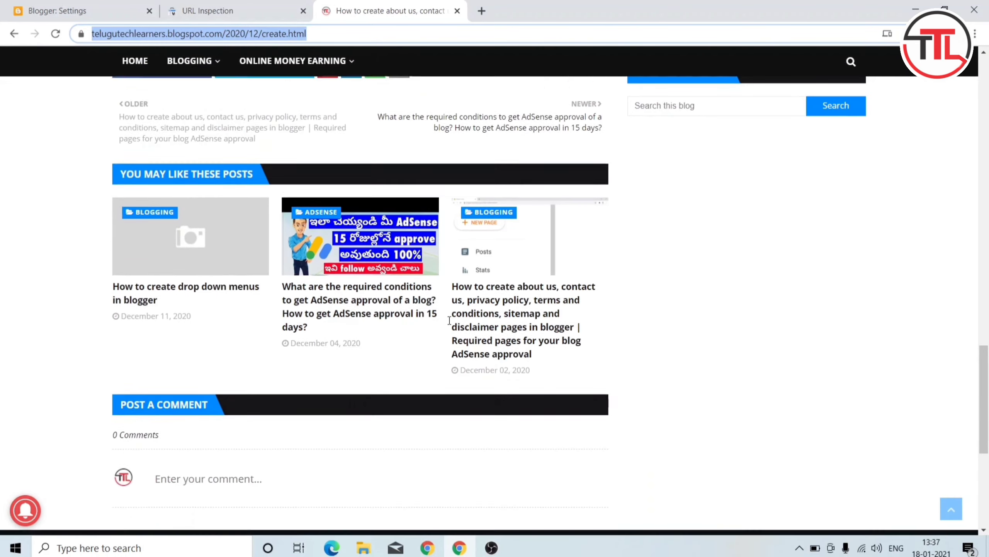
scroll(449, 320, down, 2)
scroll(450, 320, up, 10)
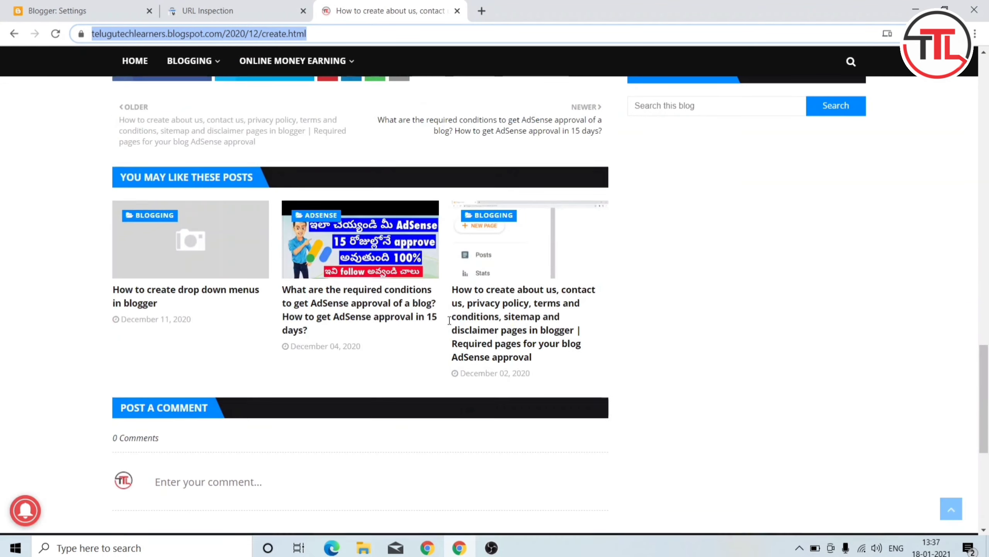
scroll(449, 320, up, 10)
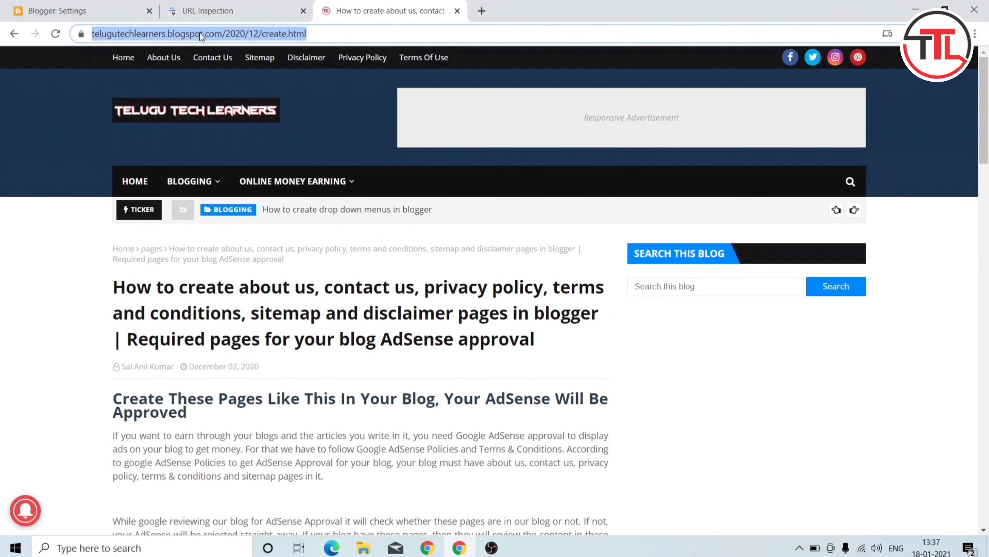
click(205, 9)
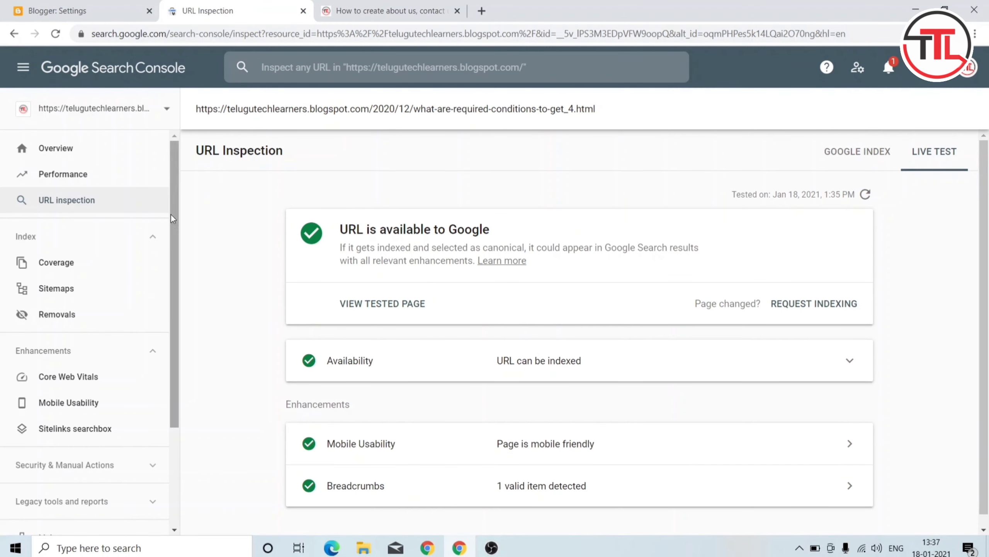
click(64, 200)
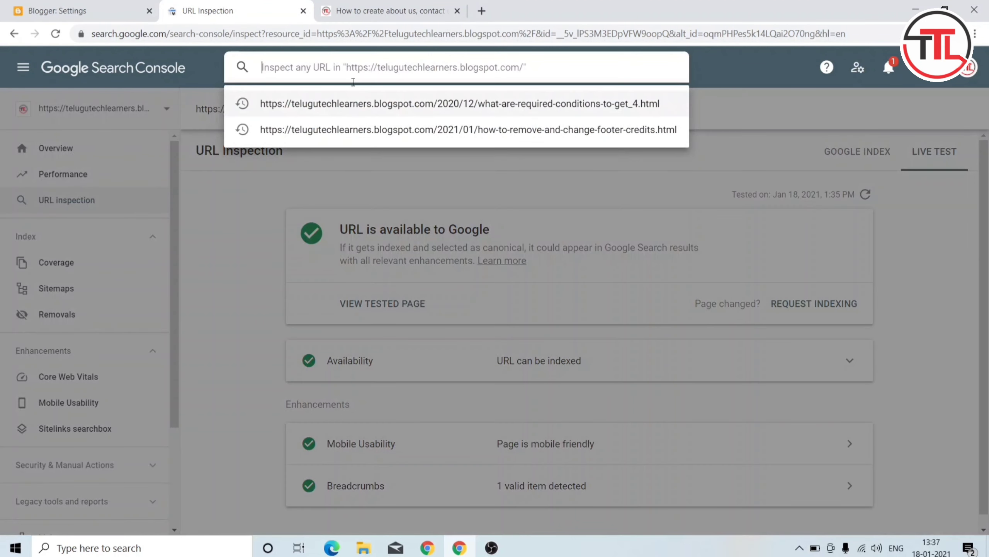
key(ctrl+v)
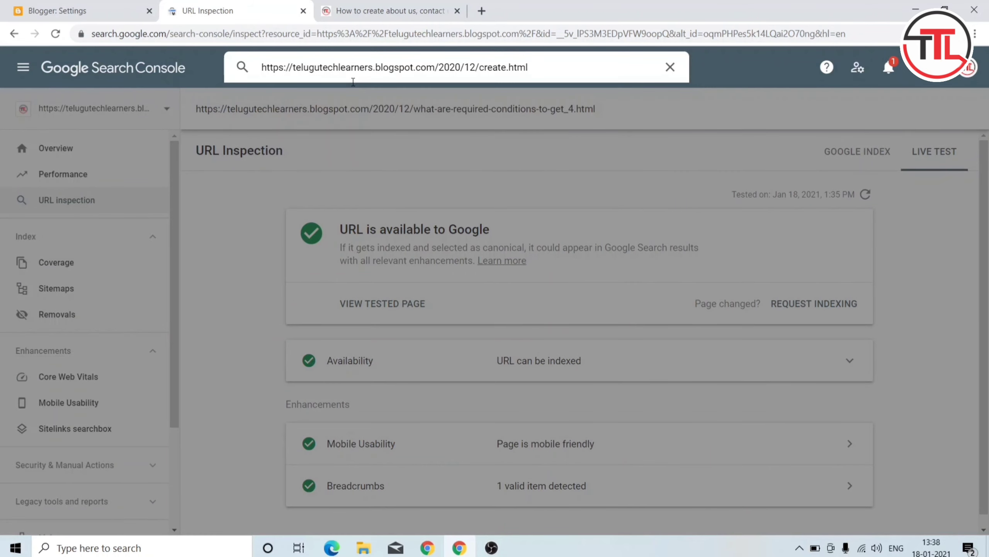
key(Return)
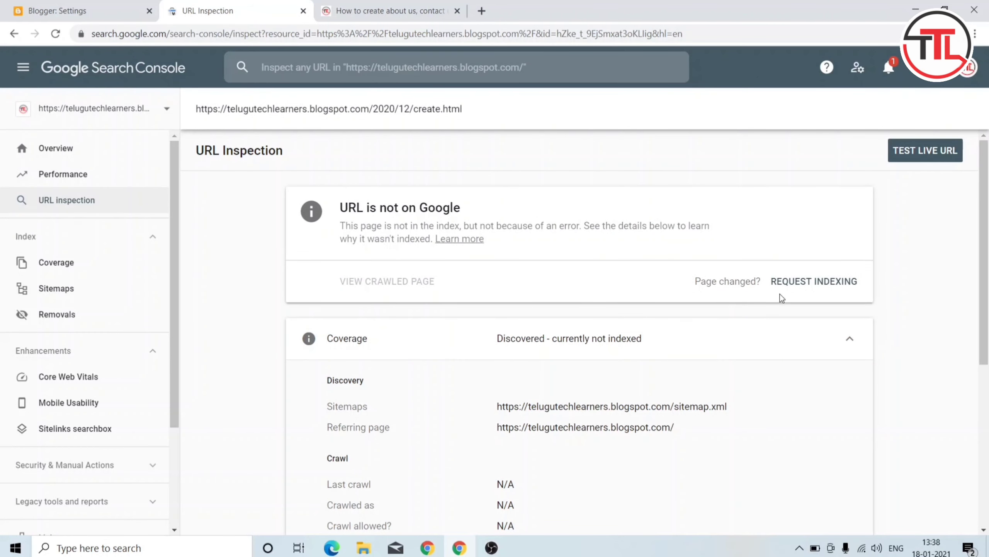
Request indexing for the create.html post, read the confirmation text and dismiss it
scroll(779, 296, down, 3)
scroll(780, 296, up, 4)
click(799, 282)
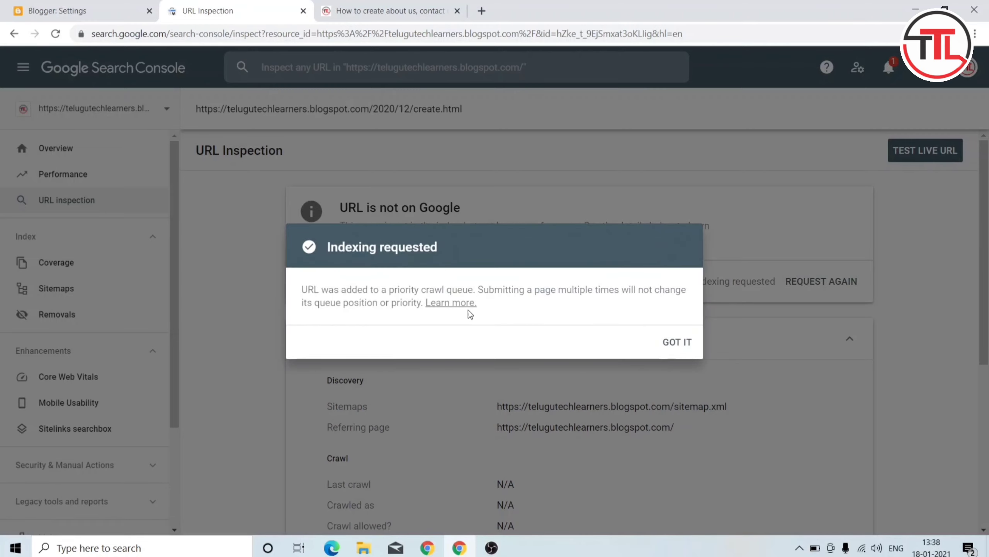
drag(490, 307, 264, 282)
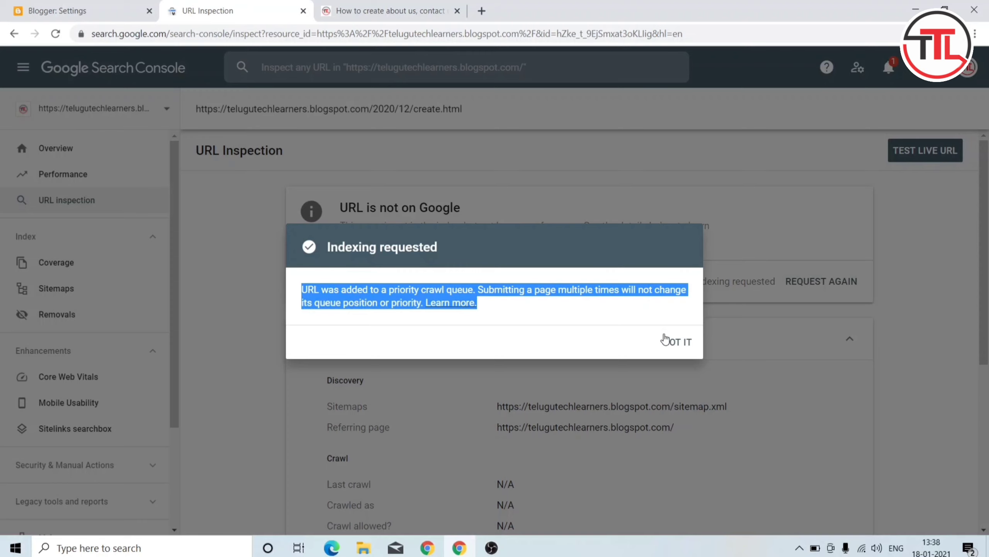
click(678, 342)
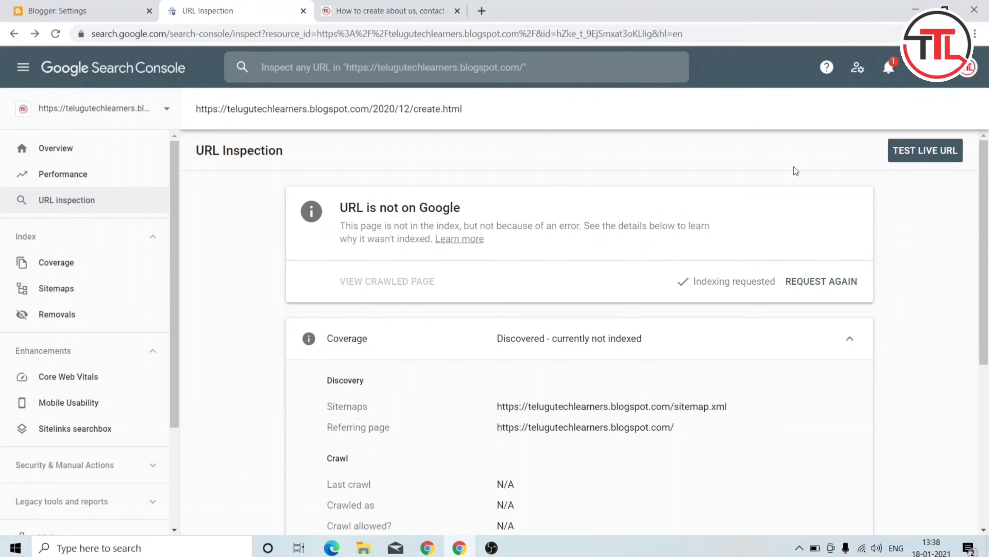
Run a live test of the create.html URL and review its availability and enhancement results
scroll(776, 322, down, 4)
scroll(776, 320, up, 5)
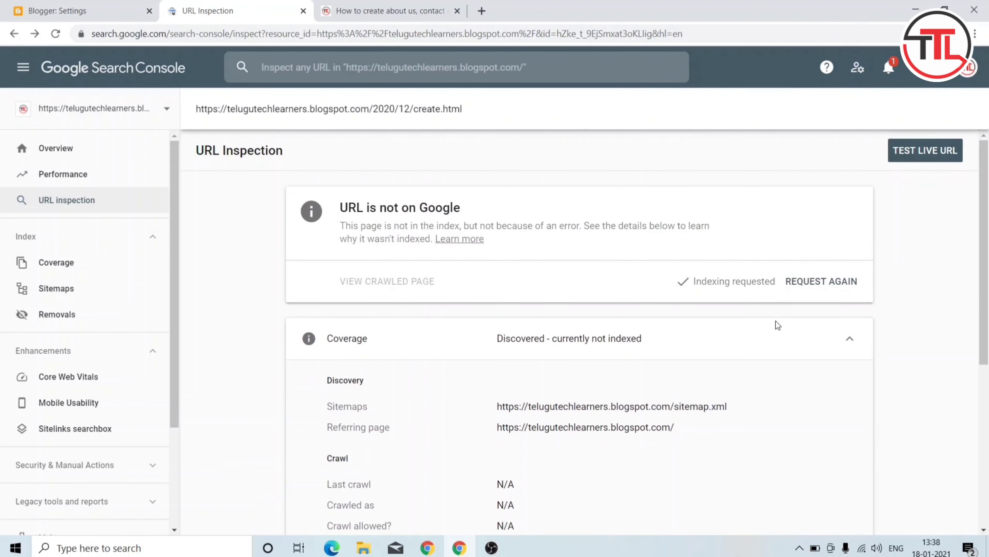
click(930, 152)
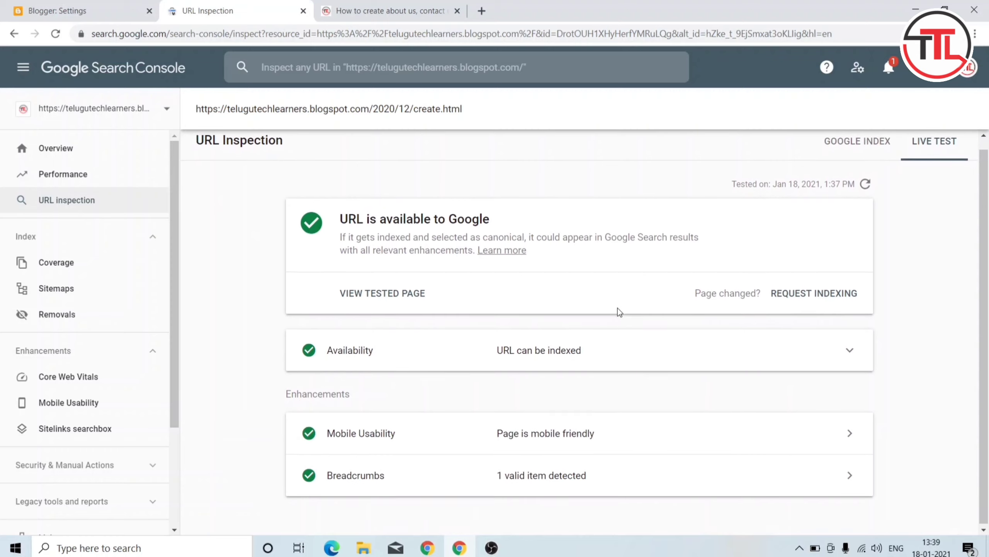
scroll(618, 308, down, 1)
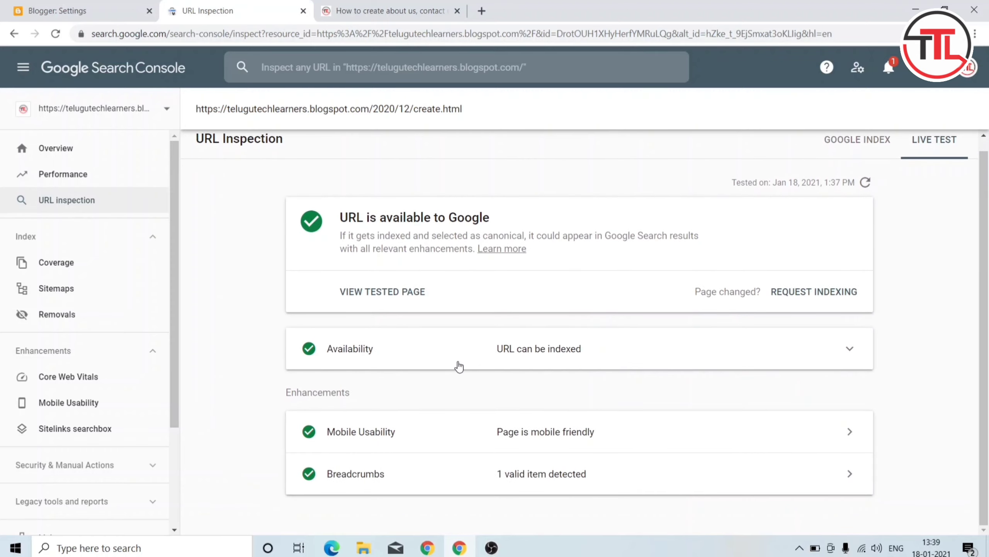
scroll(458, 366, up, 1)
scroll(459, 366, down, 1)
Switch to the blog post, glance over its opening section and go to the blog's home page
click(384, 9)
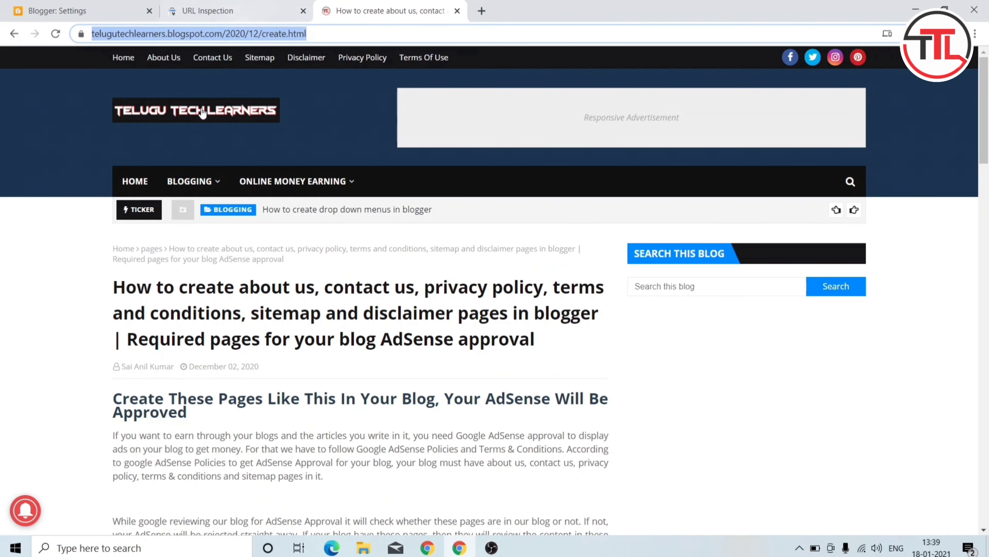
scroll(563, 338, down, 3)
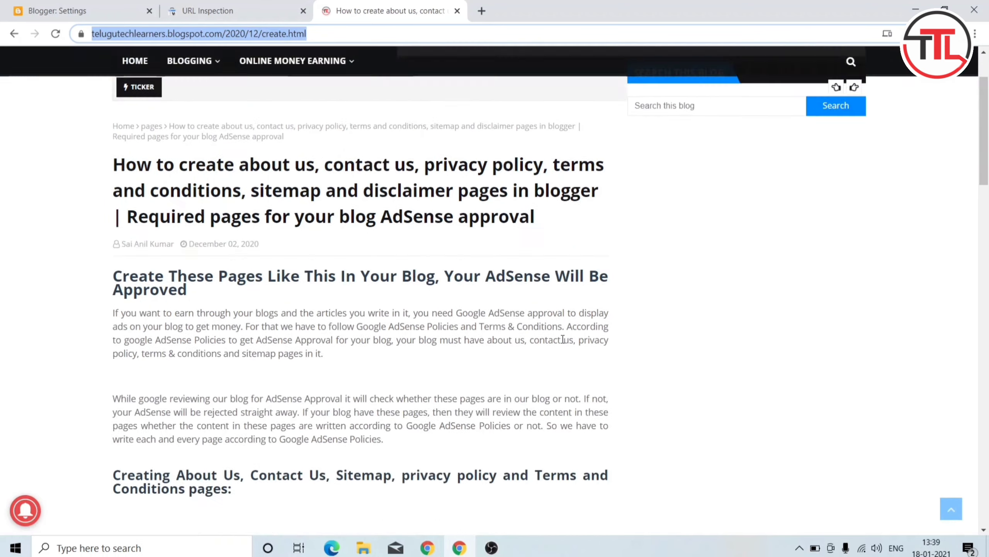
scroll(563, 339, up, 3)
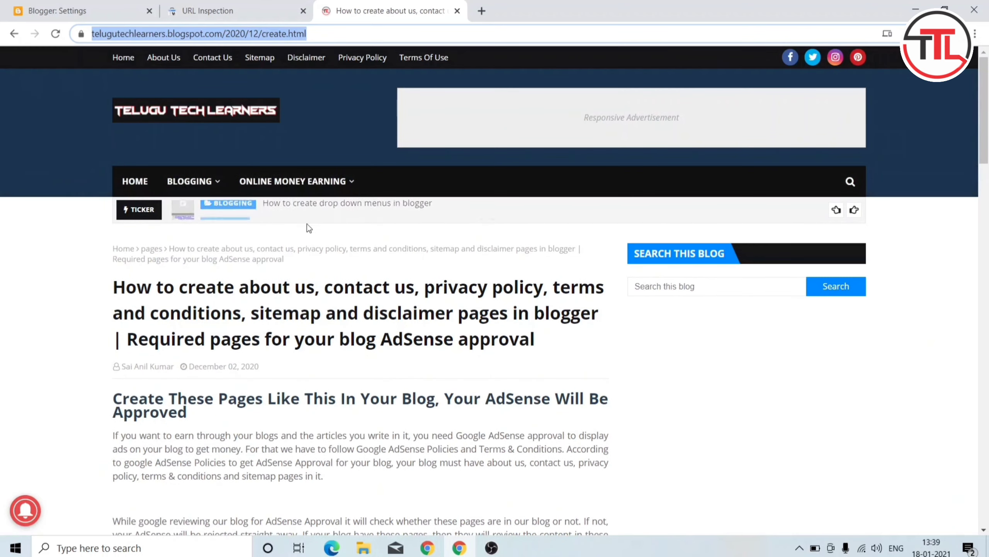
click(158, 180)
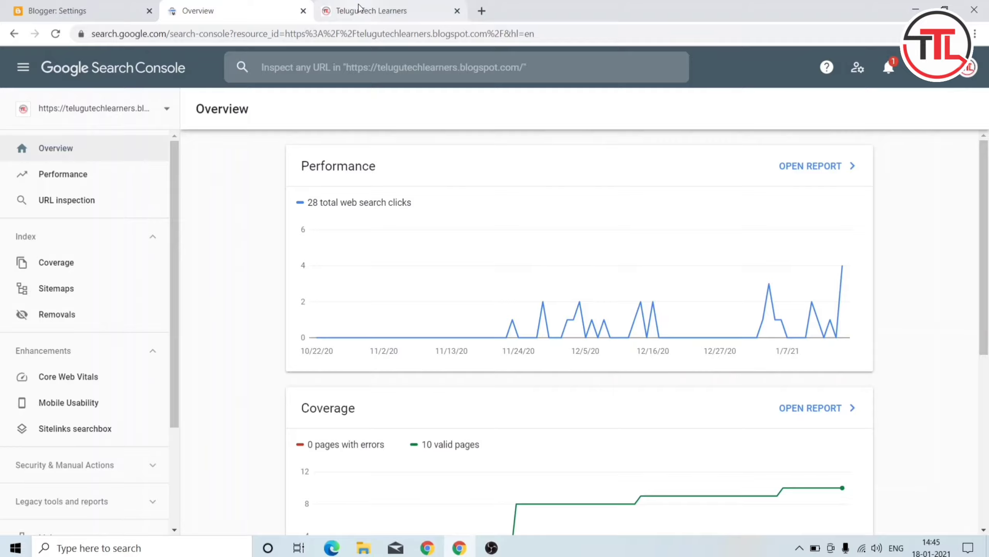
Find the post about creating about us and contact us pages on the blog's home page, open it and select its URL
click(359, 7)
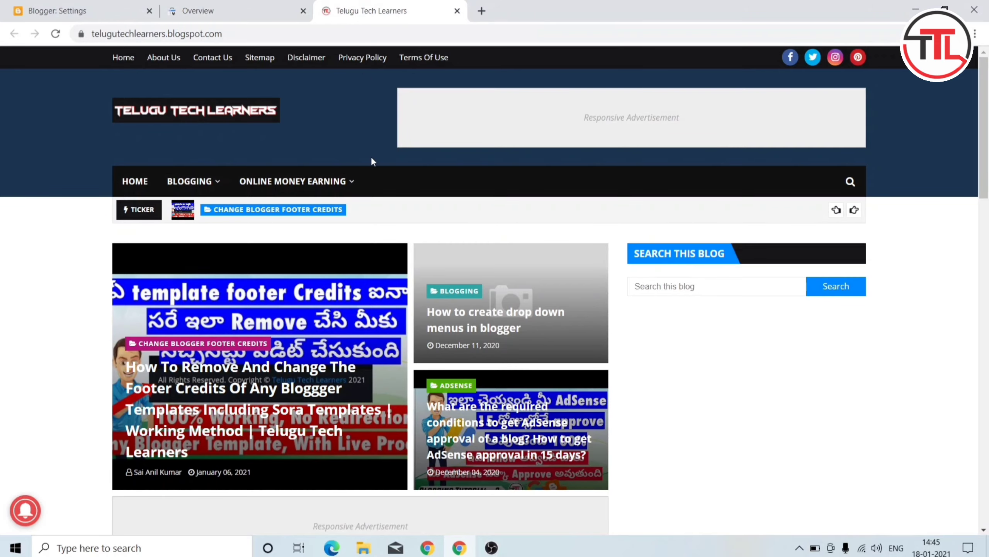
scroll(370, 156, down, 10)
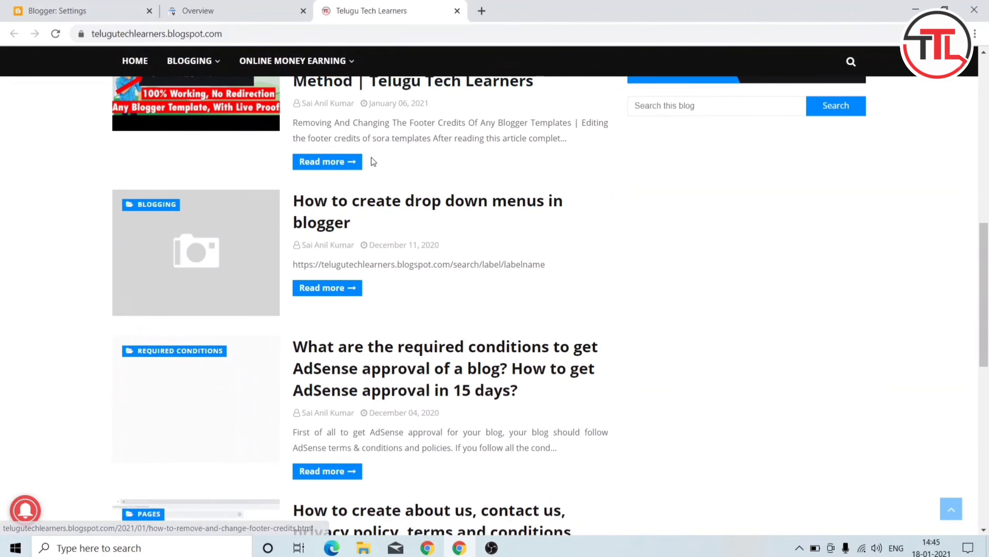
scroll(373, 161, down, 4)
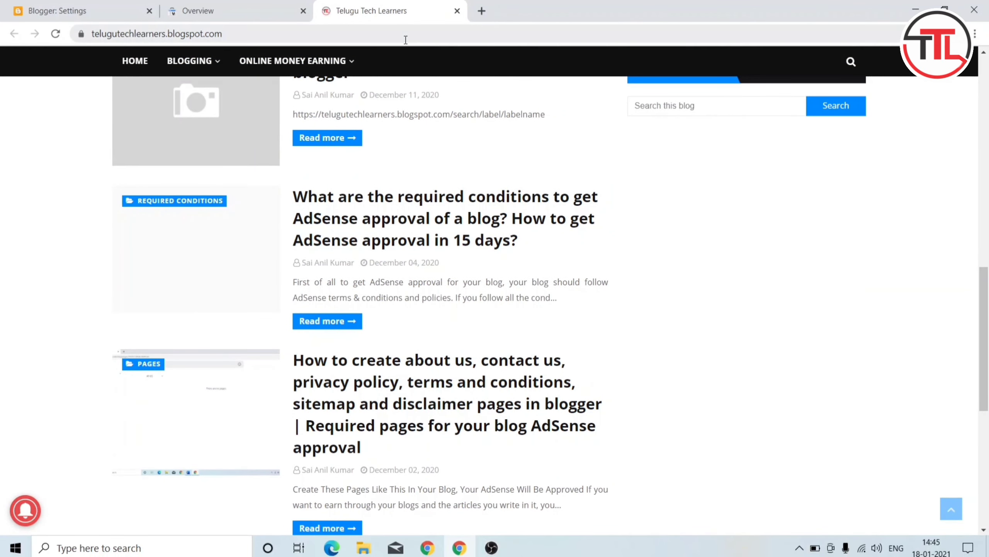
scroll(413, 274, down, 9)
scroll(415, 274, up, 6)
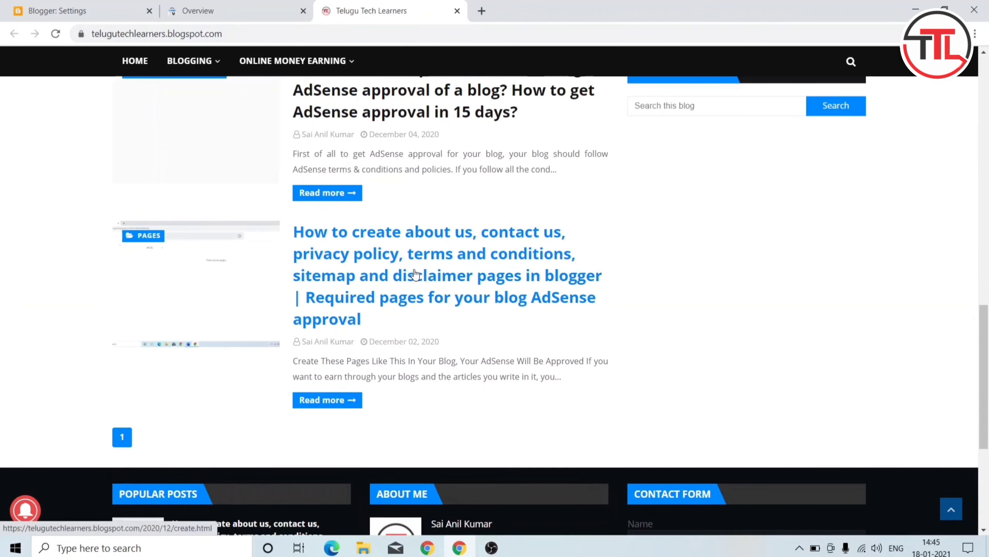
click(415, 274)
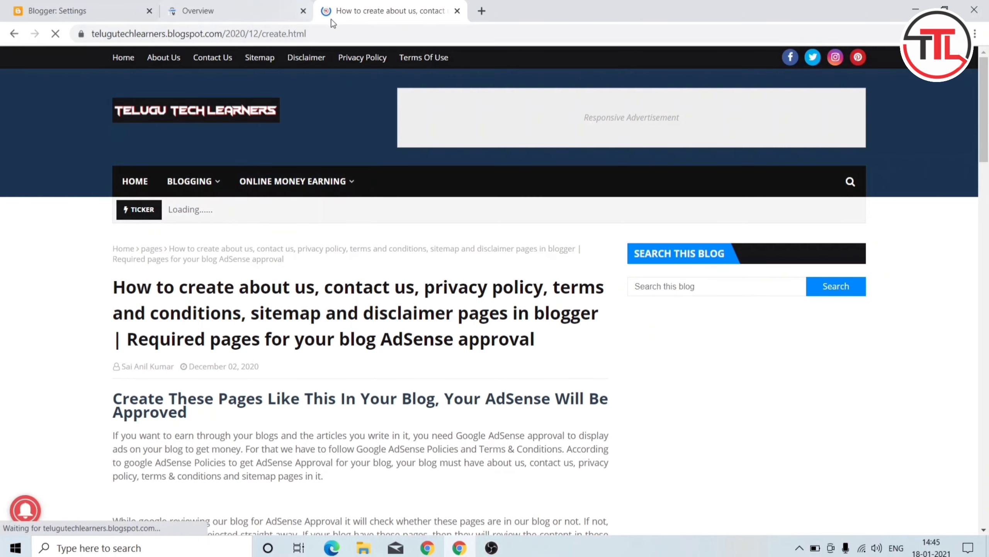
click(319, 33)
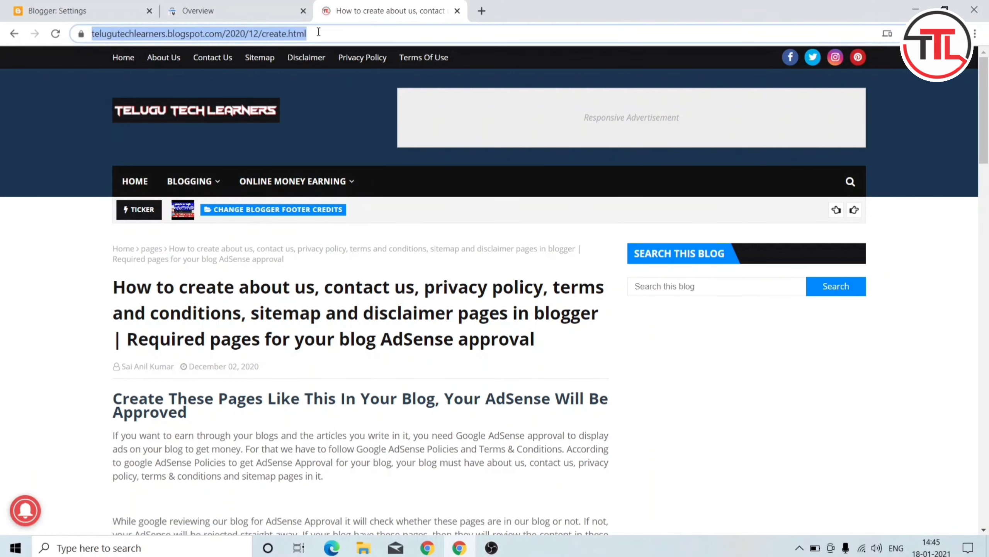
click(256, 6)
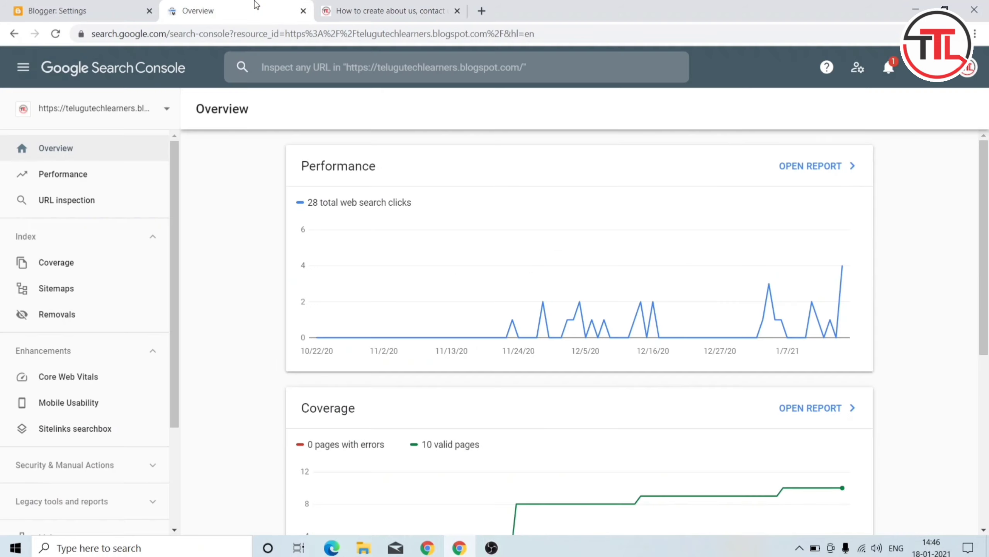
click(66, 199)
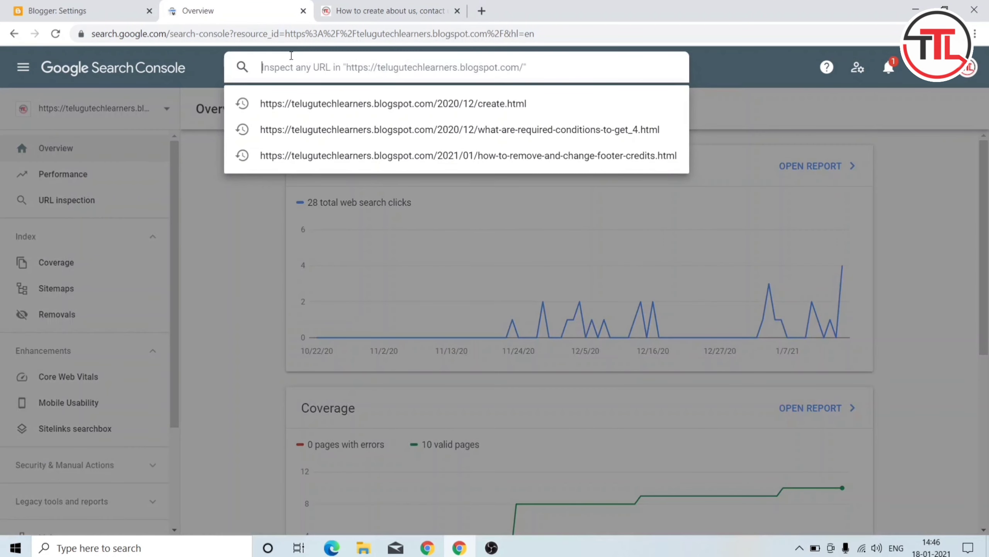
text(https://telugutechlearners.blogspot.com/2020/12/create.html)
key(Return)
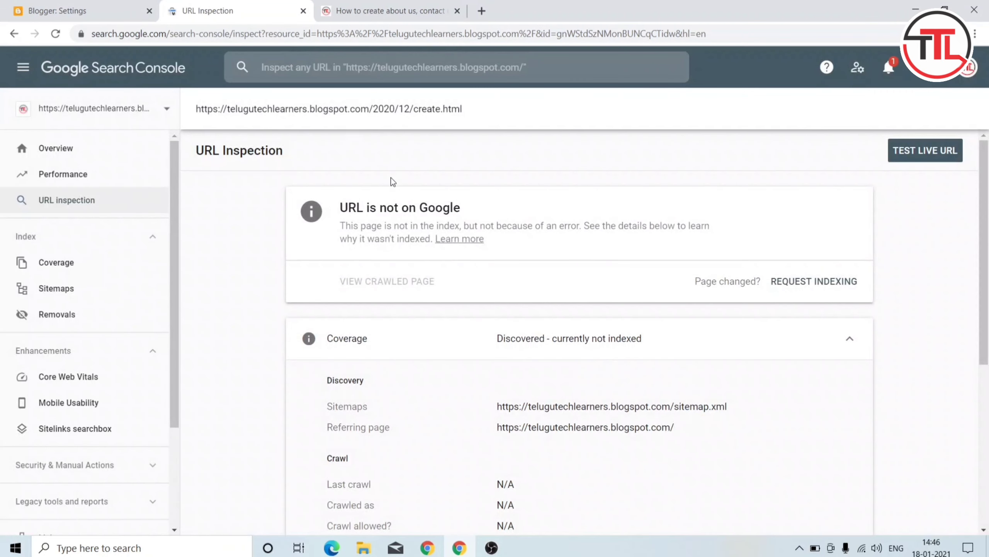
scroll(436, 216, down, 7)
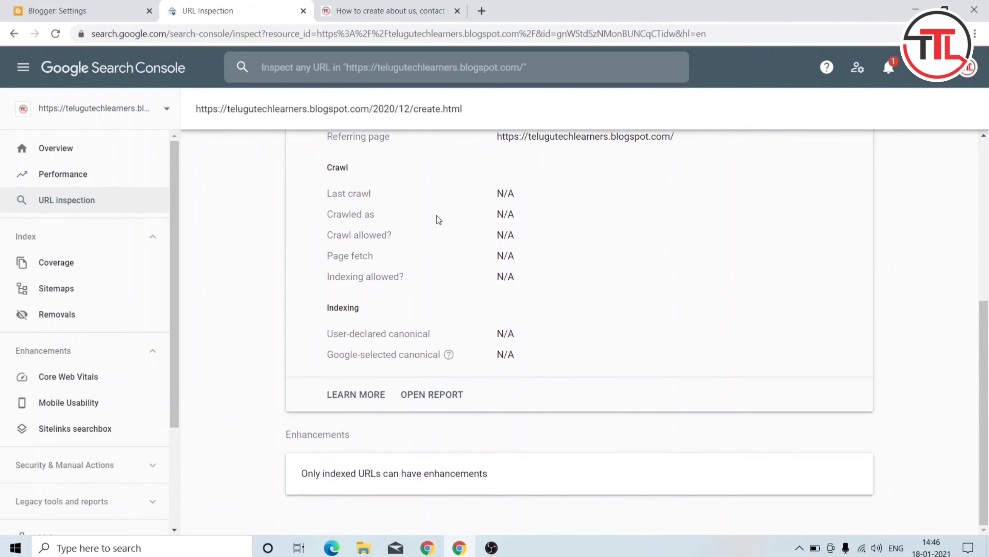
Request indexing for the inspected create.html URL, acknowledge the confirmation and start a live test of the same URL
scroll(437, 215, up, 7)
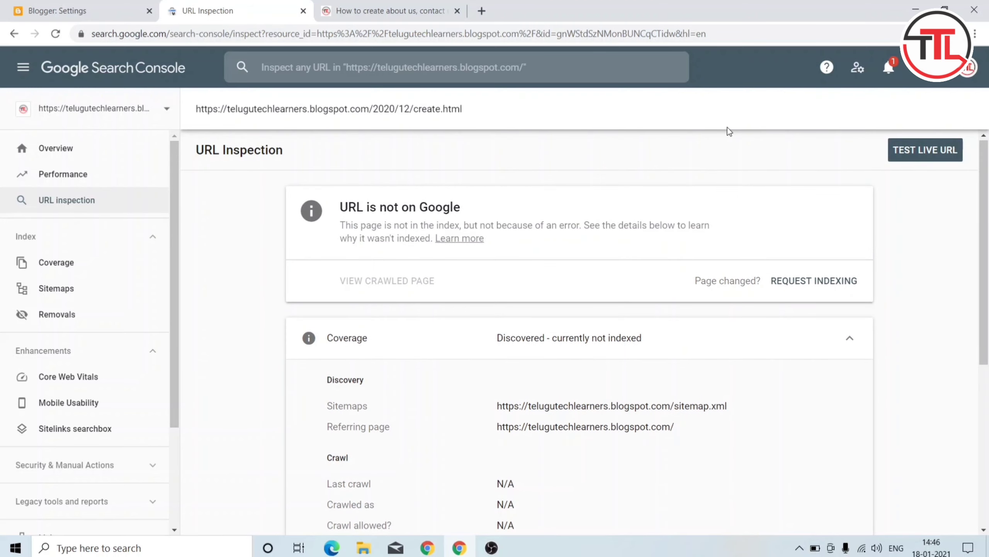
scroll(655, 296, down, 7)
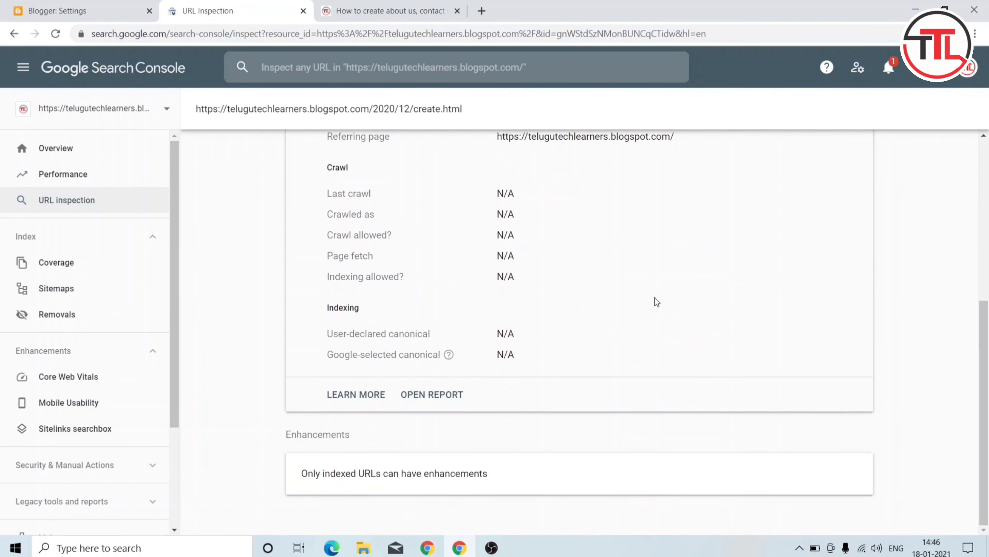
scroll(654, 296, up, 7)
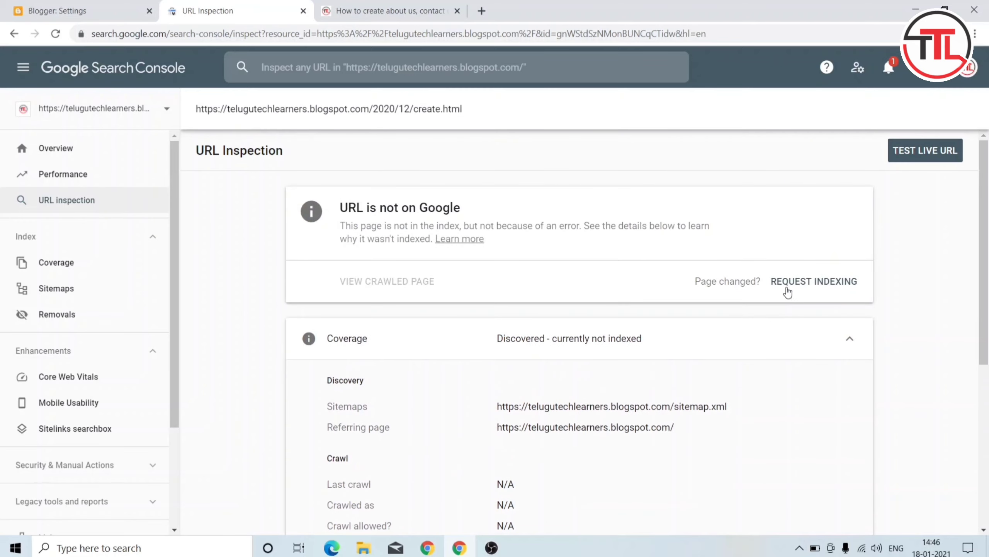
click(800, 283)
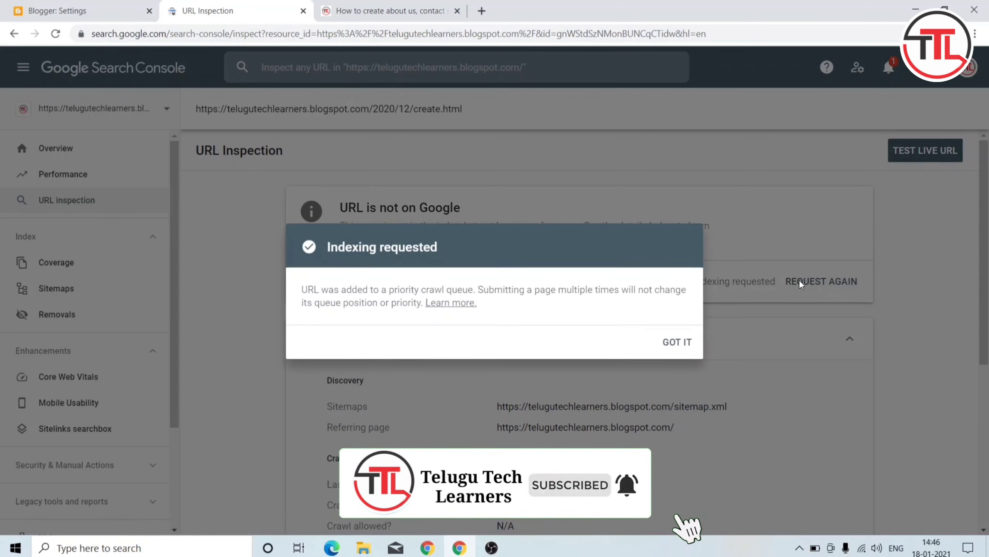
click(680, 348)
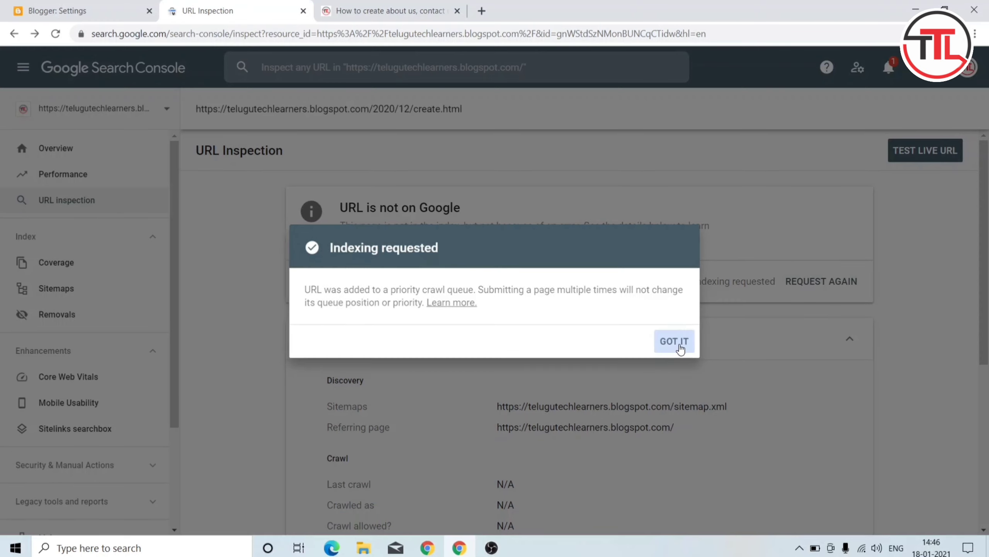
click(906, 157)
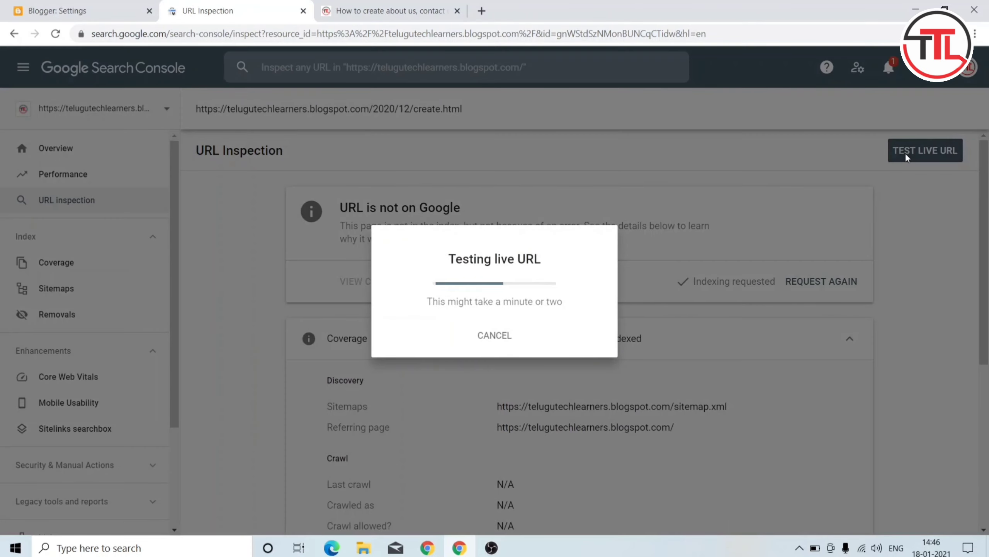